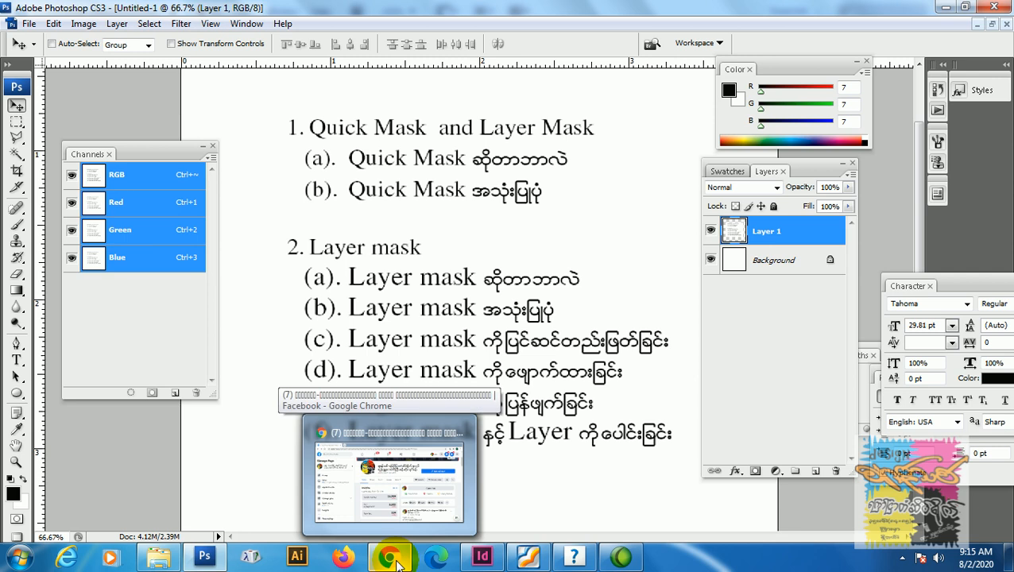
Switch to Chrome and look through the business's Facebook page, including its About details and recent work posts.
left_click(395, 559)
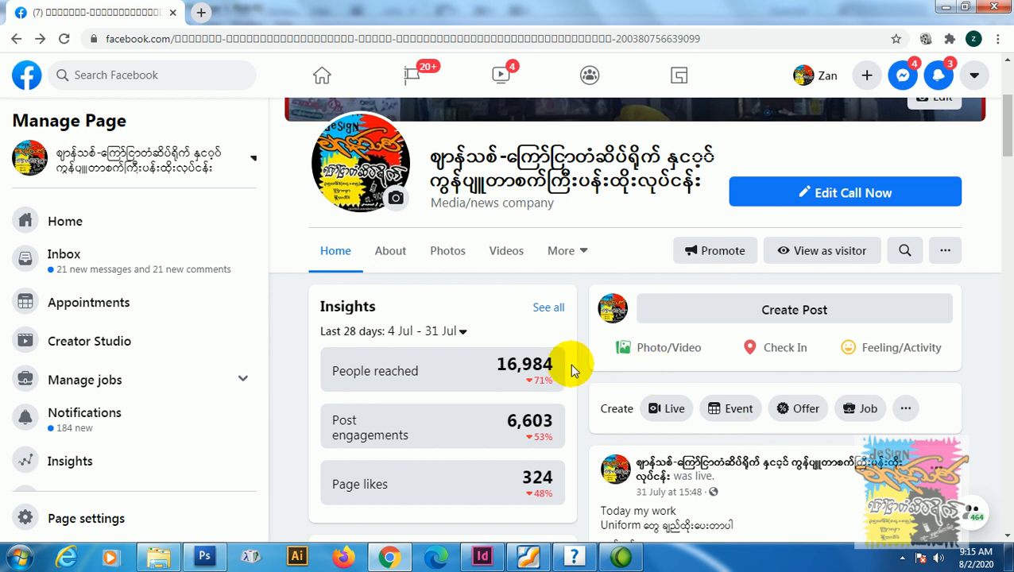
scroll(572, 367, "down", 2)
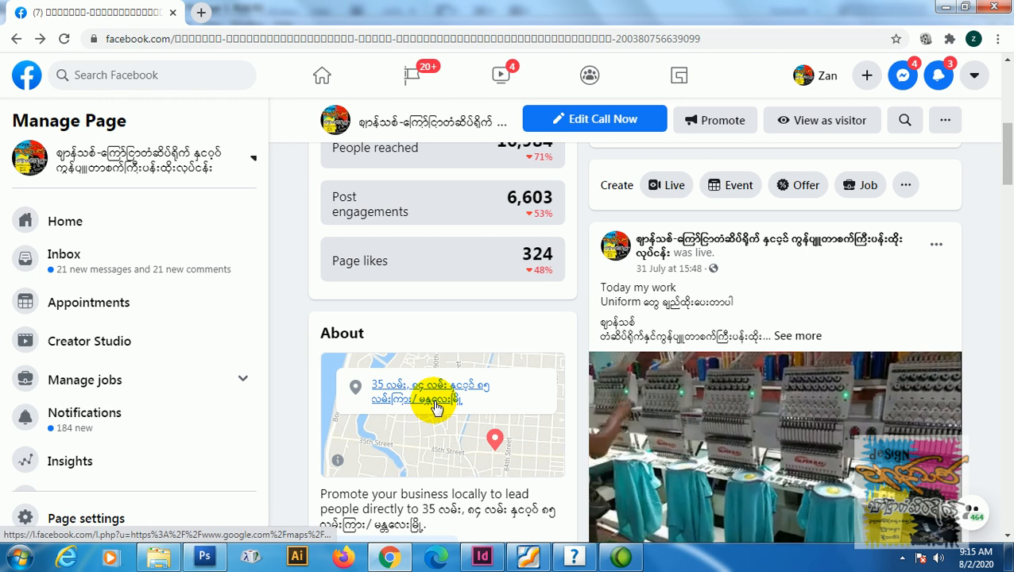
scroll(436, 409, "down", 2)
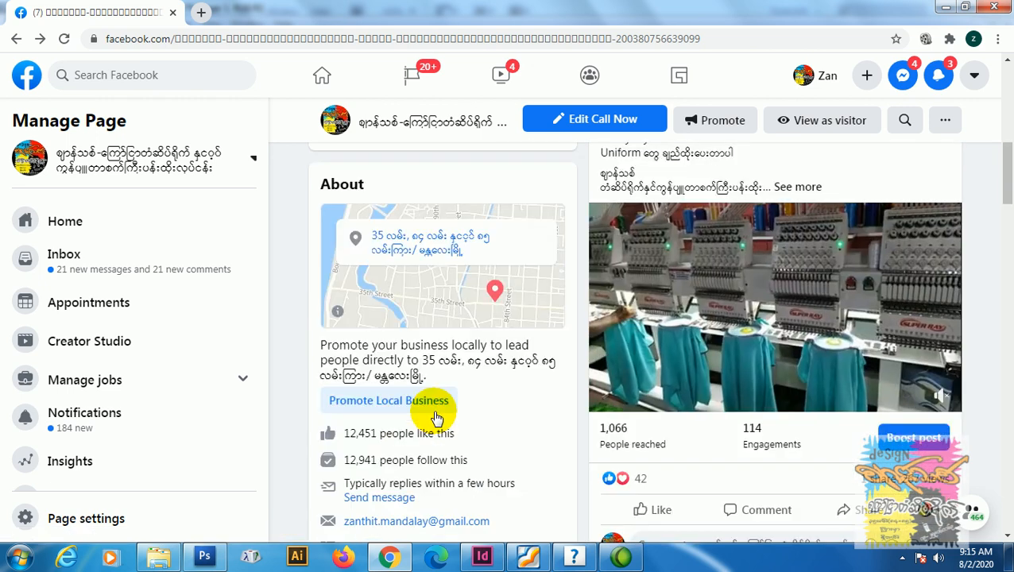
scroll(482, 486, "down", 1)
scroll(482, 486, "down", 2)
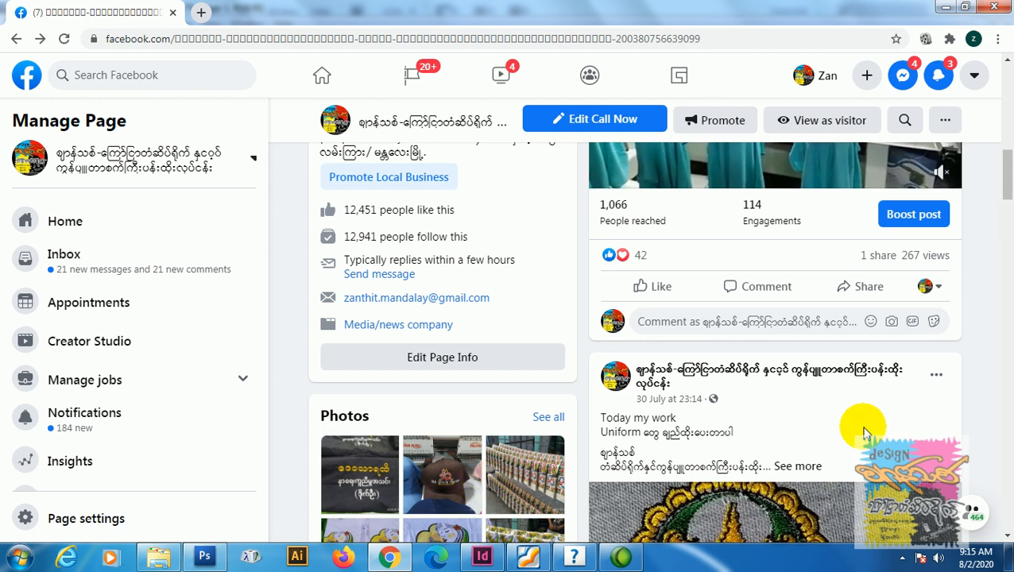
scroll(865, 431, "up", 3)
scroll(834, 374, "down", 5)
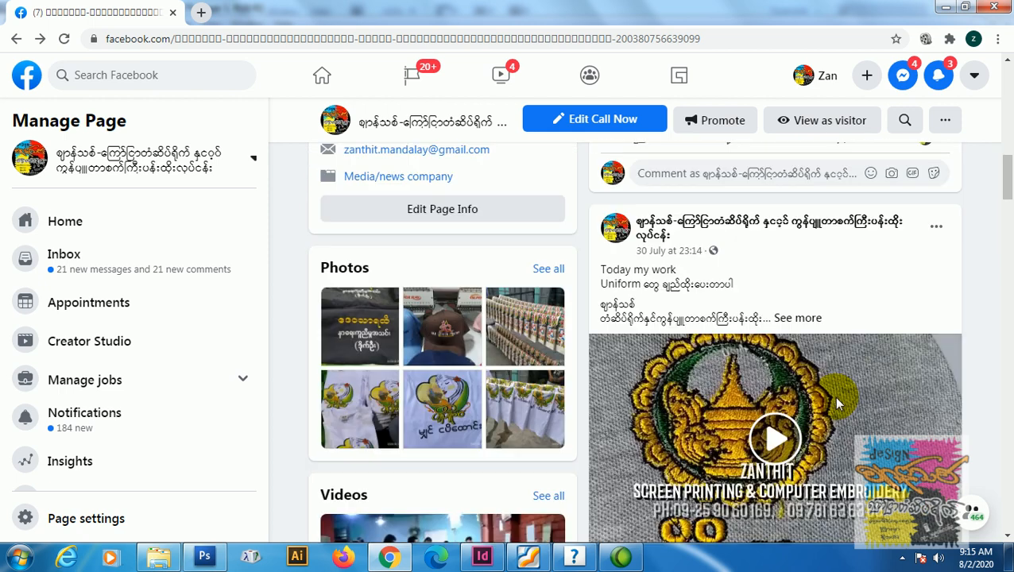
scroll(836, 398, "down", 4)
scroll(838, 404, "down", 10)
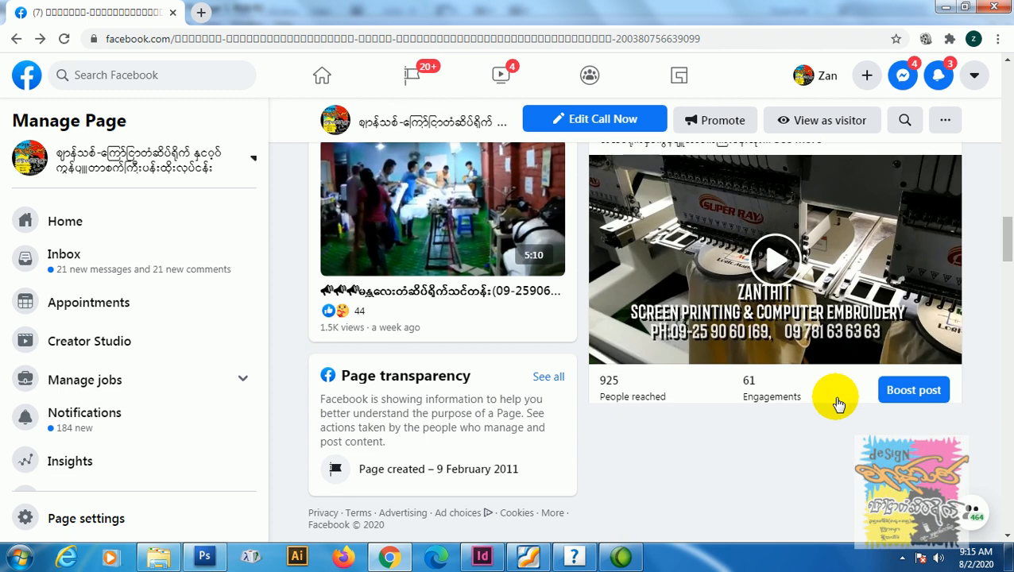
scroll(838, 404, "down", 1)
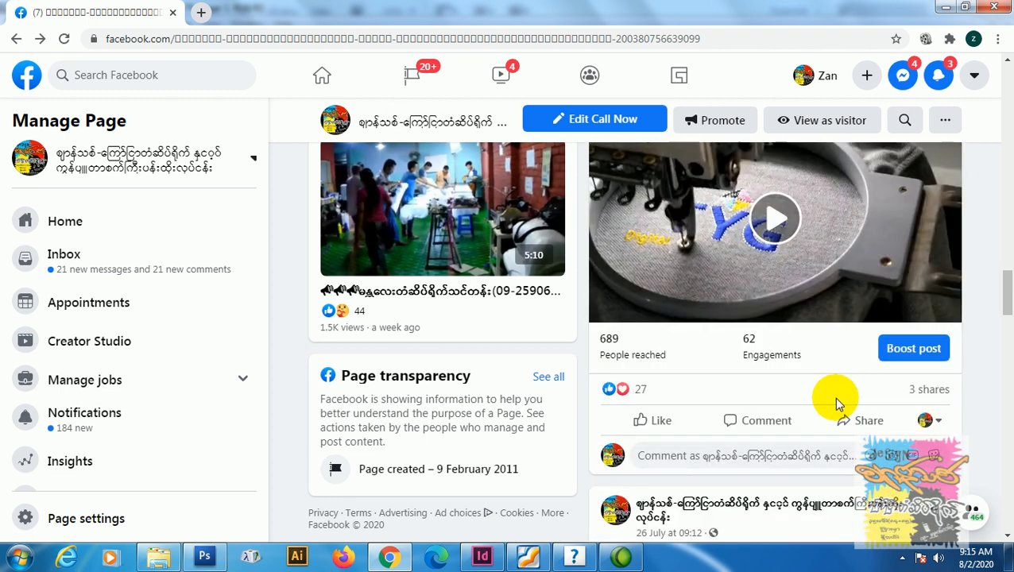
scroll(836, 404, "down", 4)
left_click_drag(1009, 331, 1009, 337)
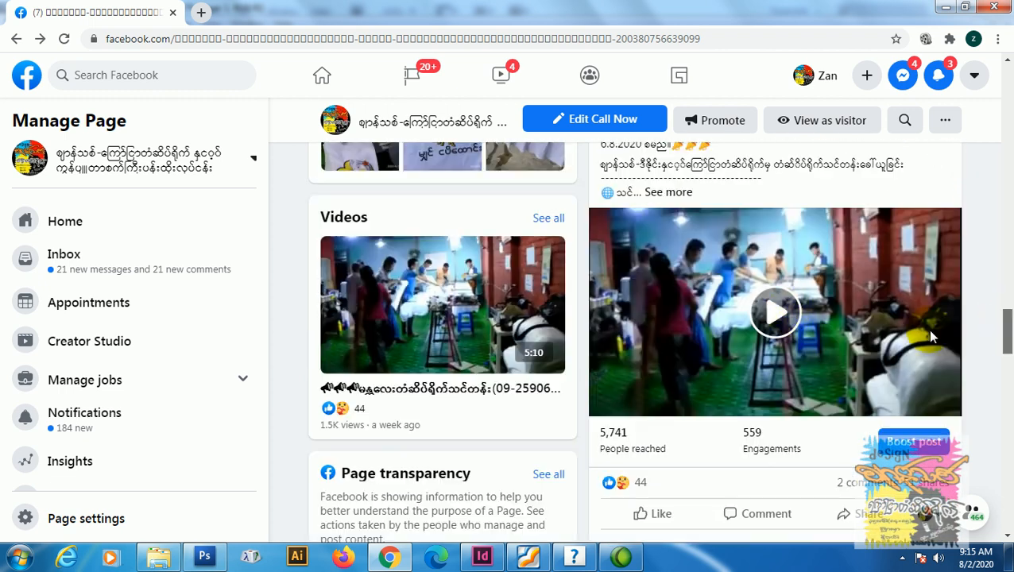
Open the workshop video from the page's feed, and go back from the expanded video view.
mouse_move(774, 319)
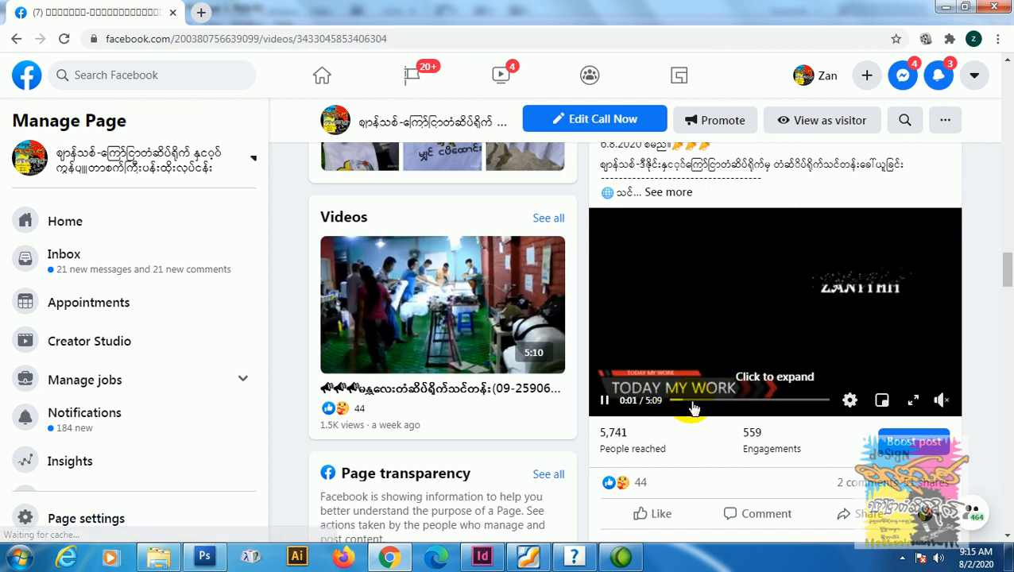
left_click(602, 401)
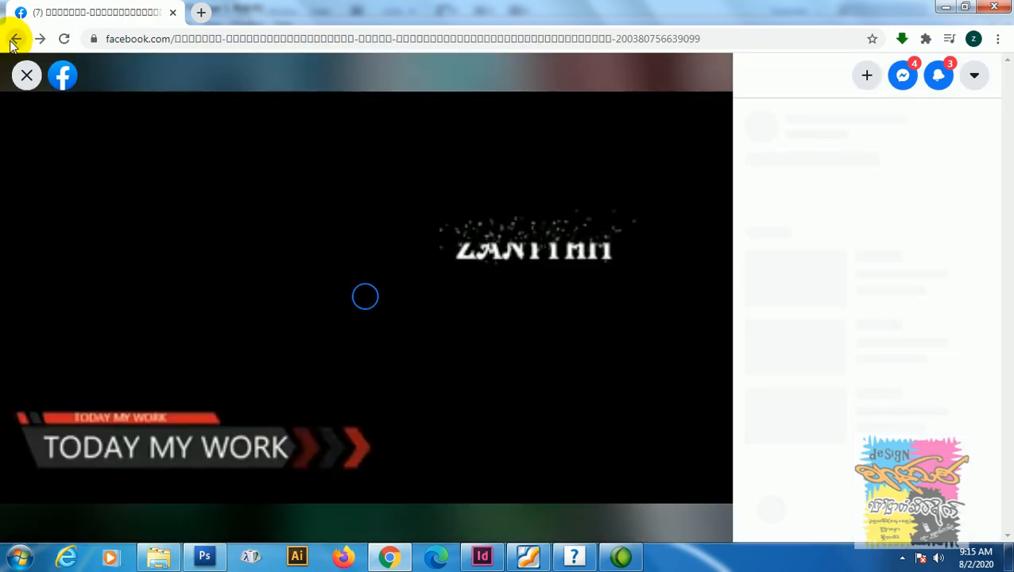
left_click(12, 42)
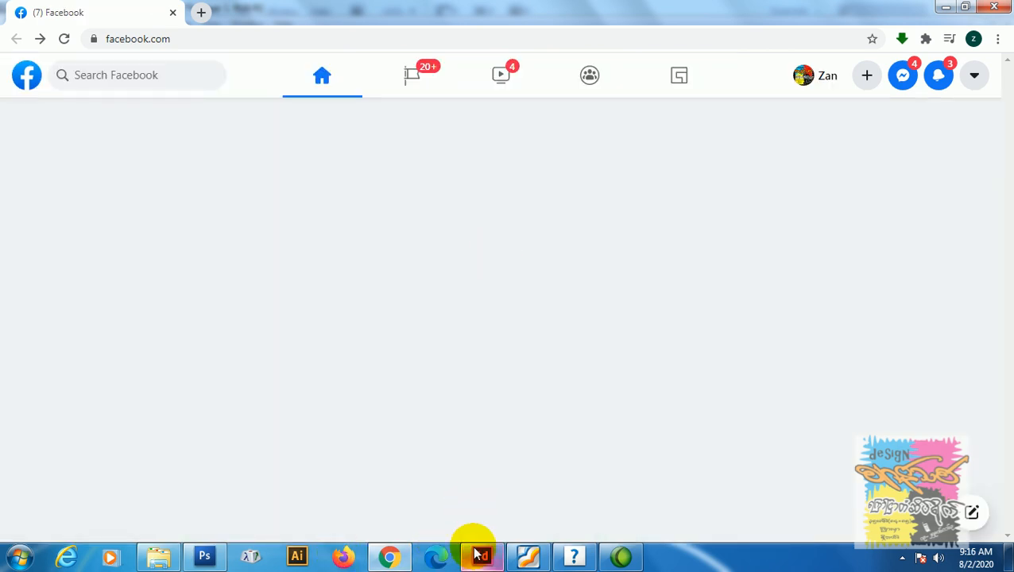
View the Quick Mask and Layer Mask lesson outline in InDesign's chapter-1.indd, and return to Photoshop.
mouse_move(480, 560)
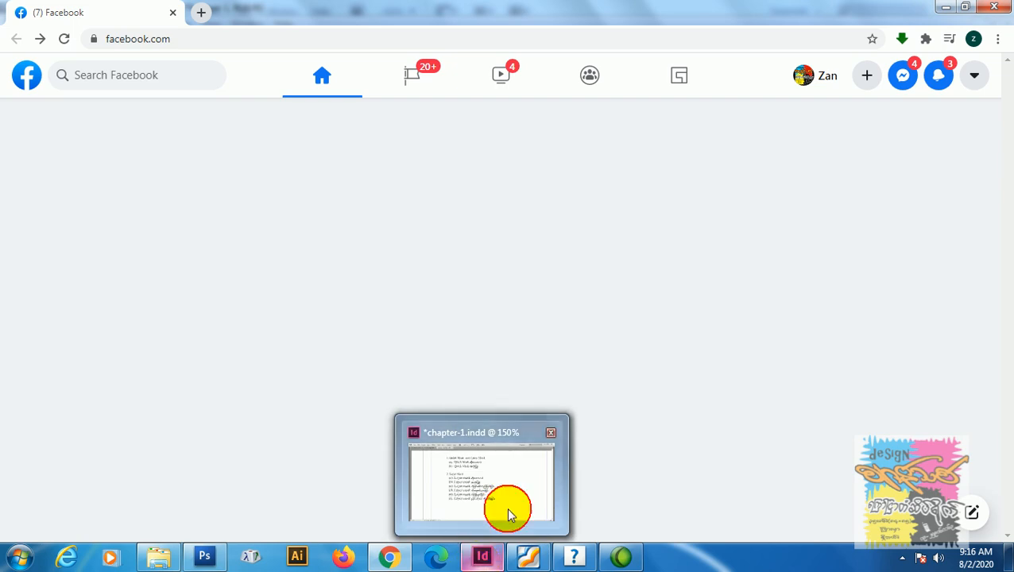
left_click(481, 501)
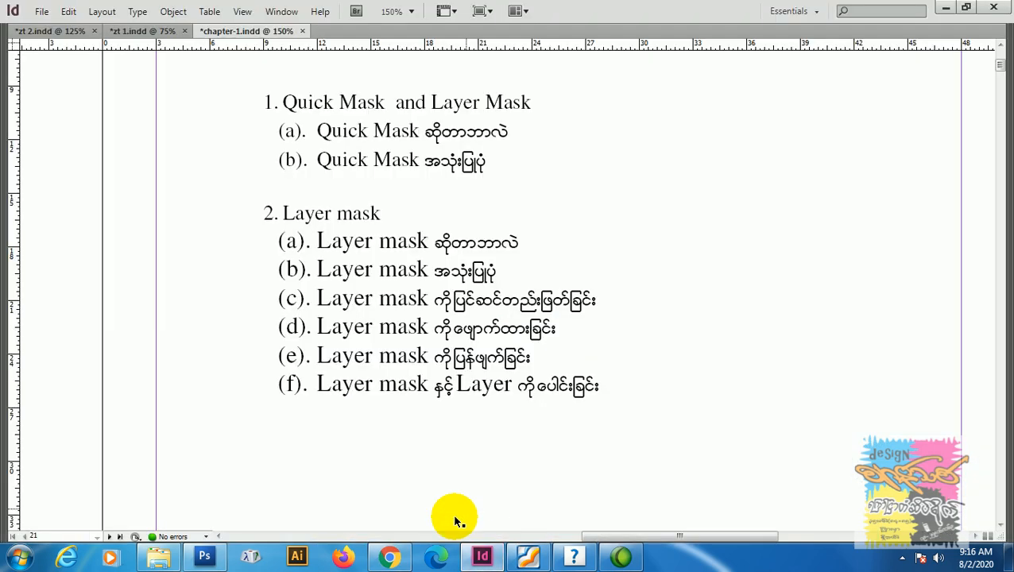
mouse_move(205, 561)
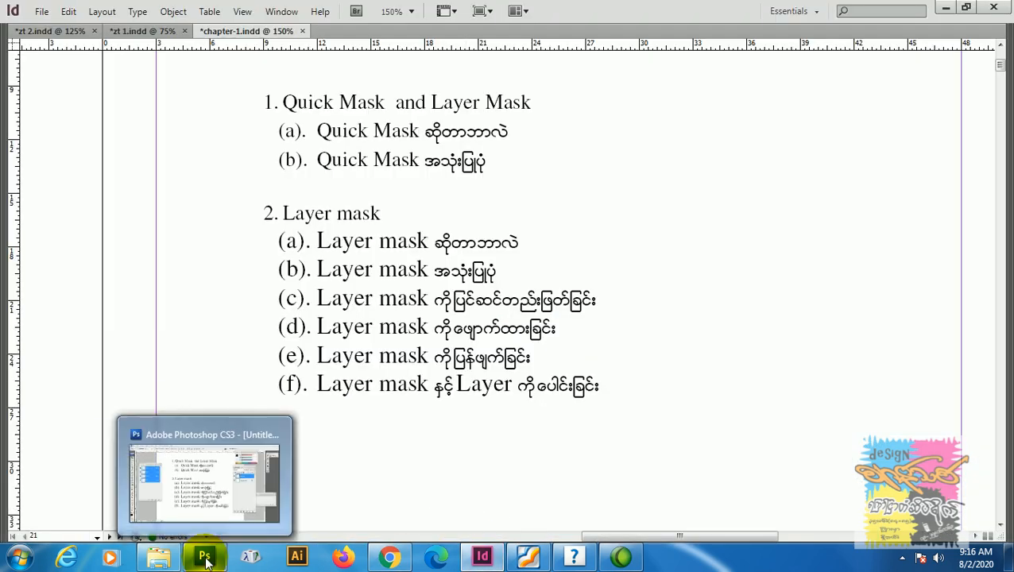
left_click(205, 561)
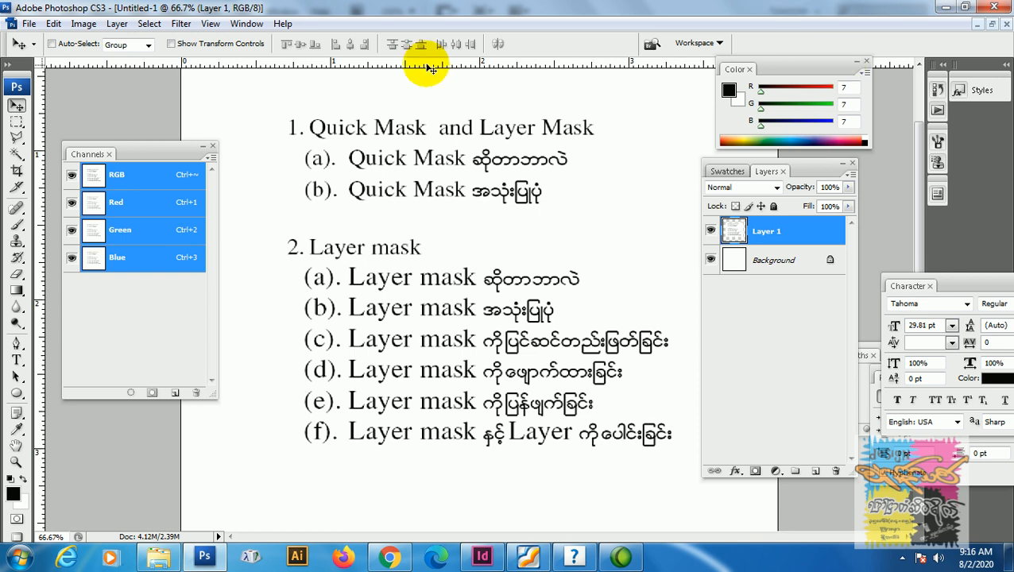
left_click(29, 25)
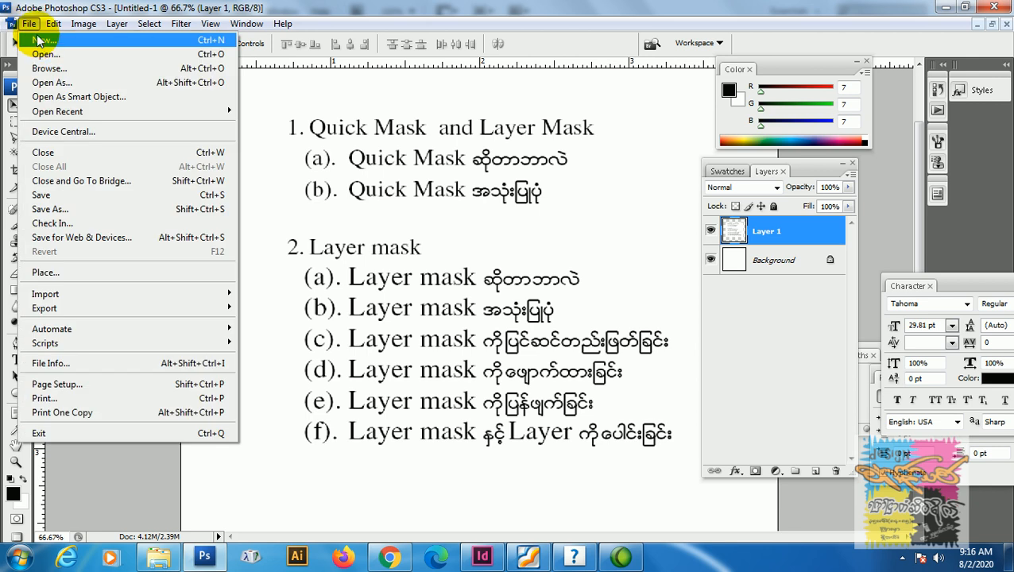
left_click(442, 176)
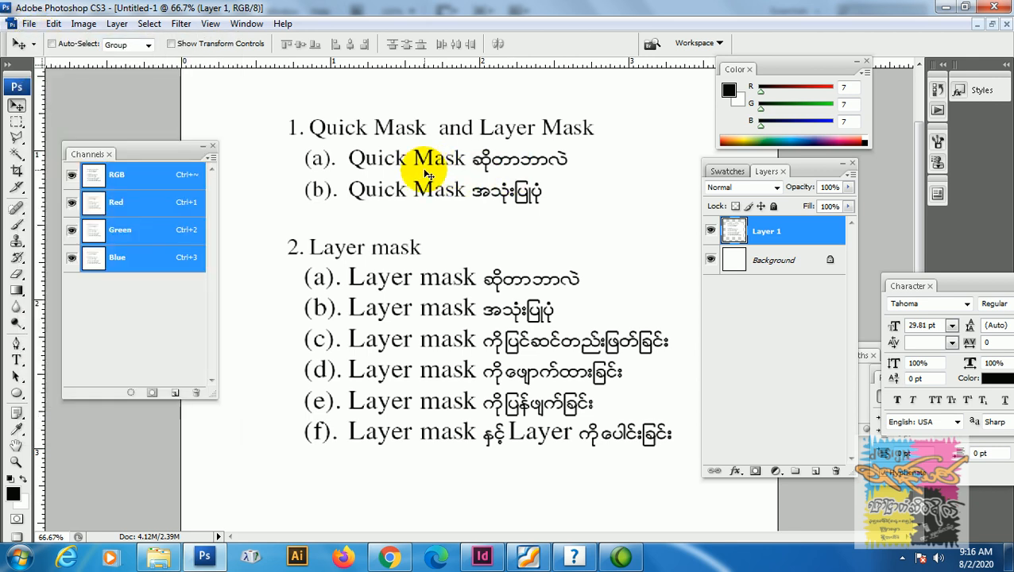
left_click(28, 23)
left_click(36, 40)
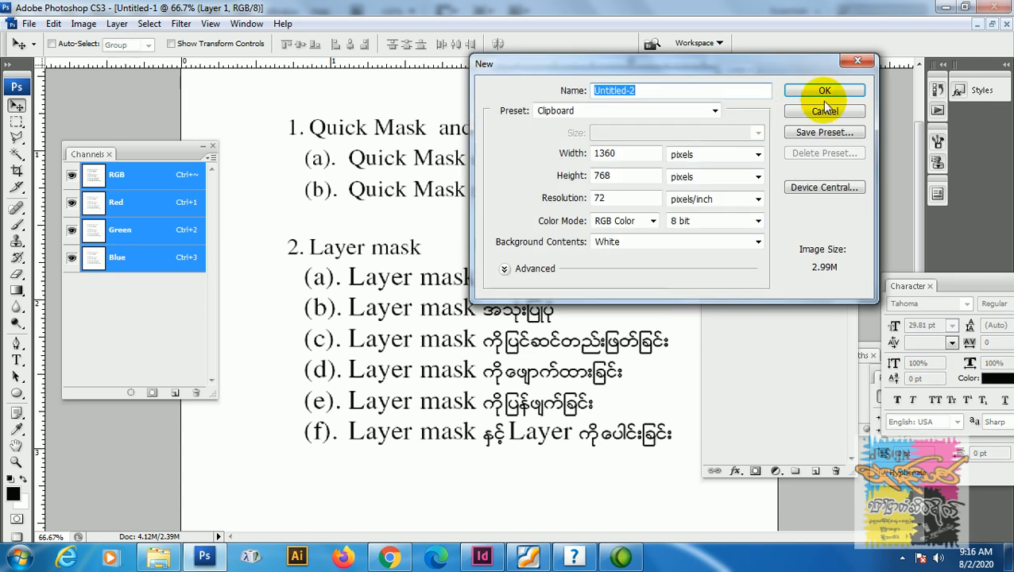
left_click(711, 154)
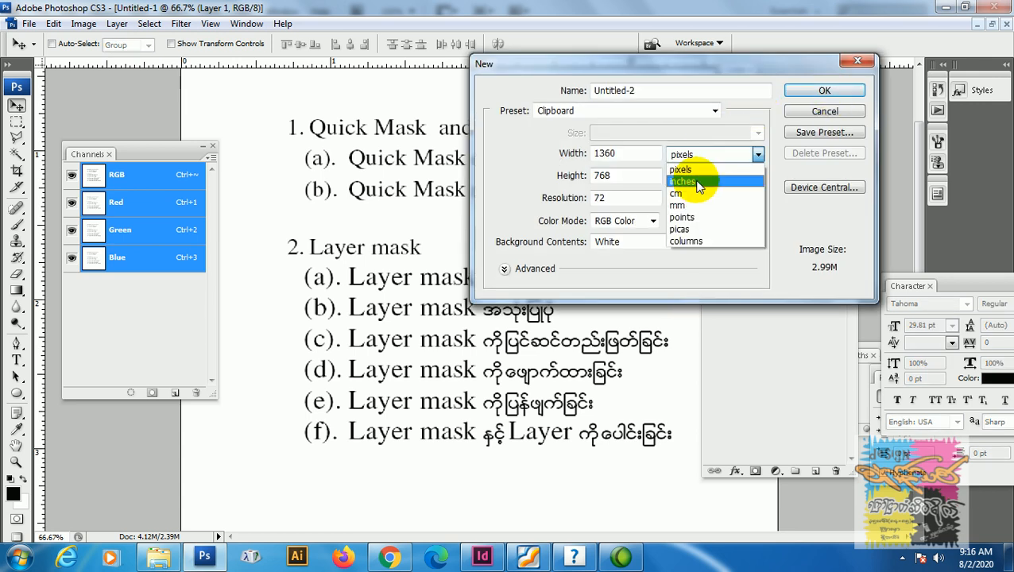
left_click(690, 177)
left_click_drag(636, 158, 575, 161)
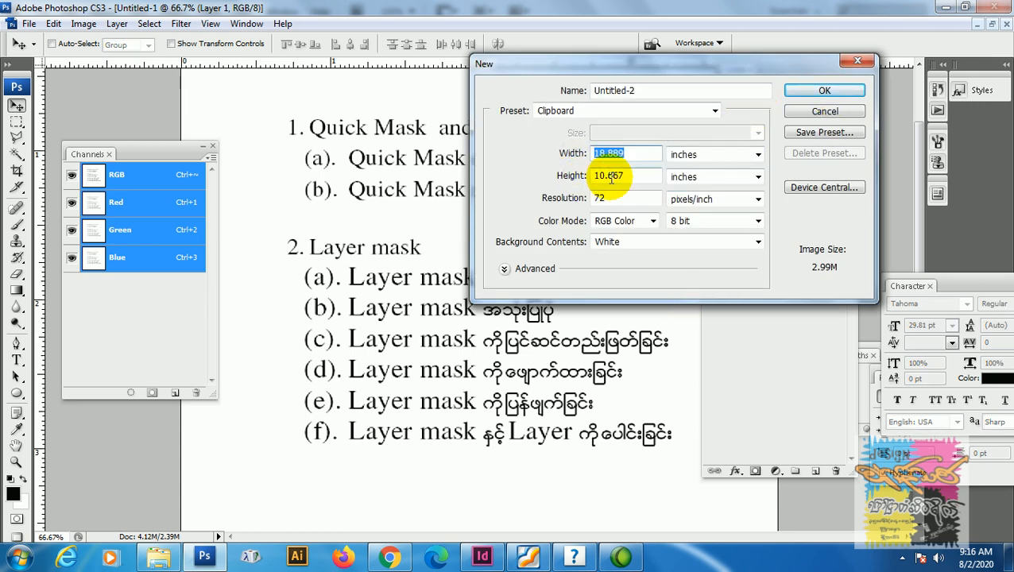
type("4")
key("Tab")
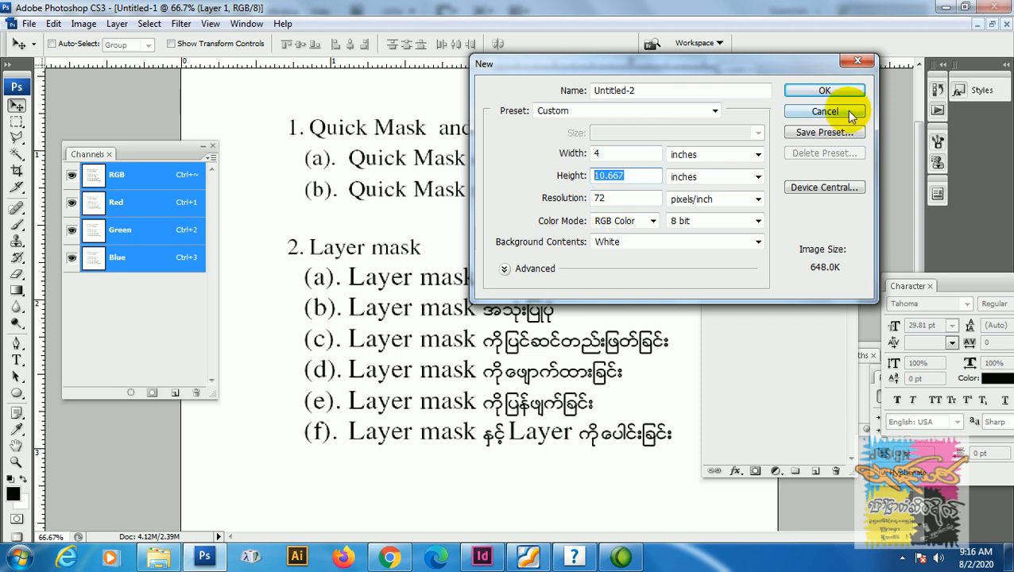
left_click(826, 91)
Open the Koala image from the Sample Pictures folder.
left_click(28, 23)
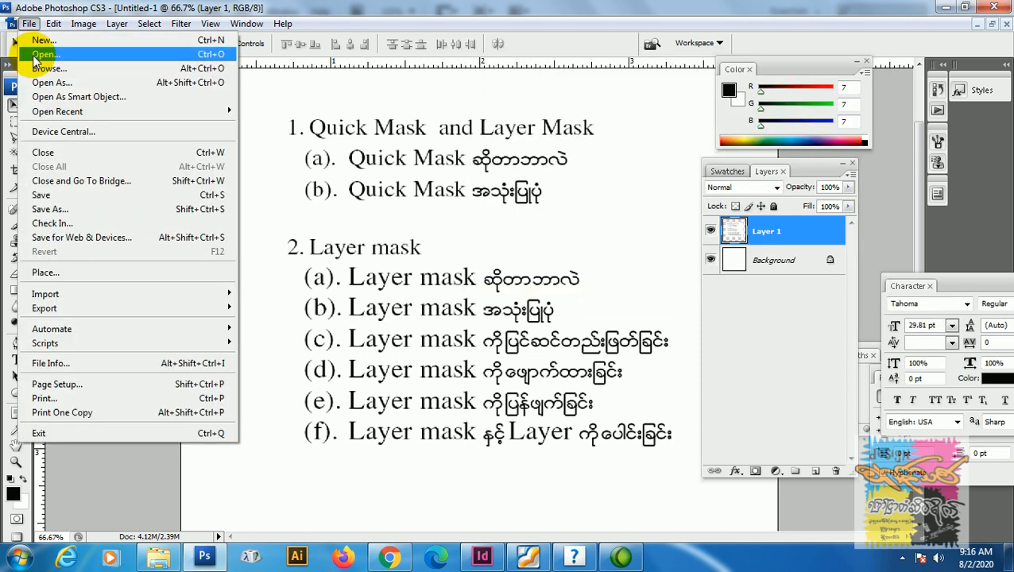
left_click(38, 55)
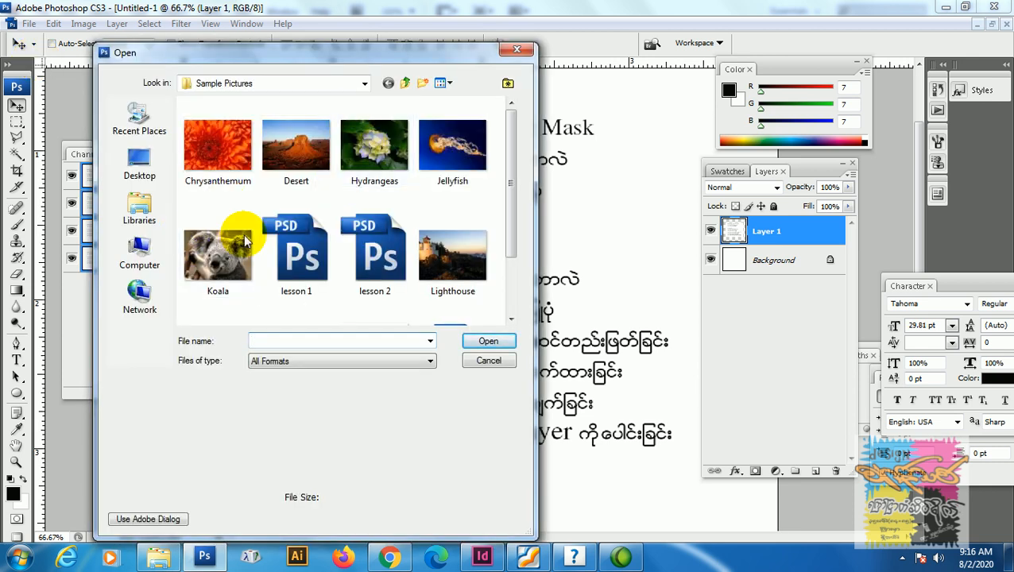
left_click(231, 275)
left_click(489, 342)
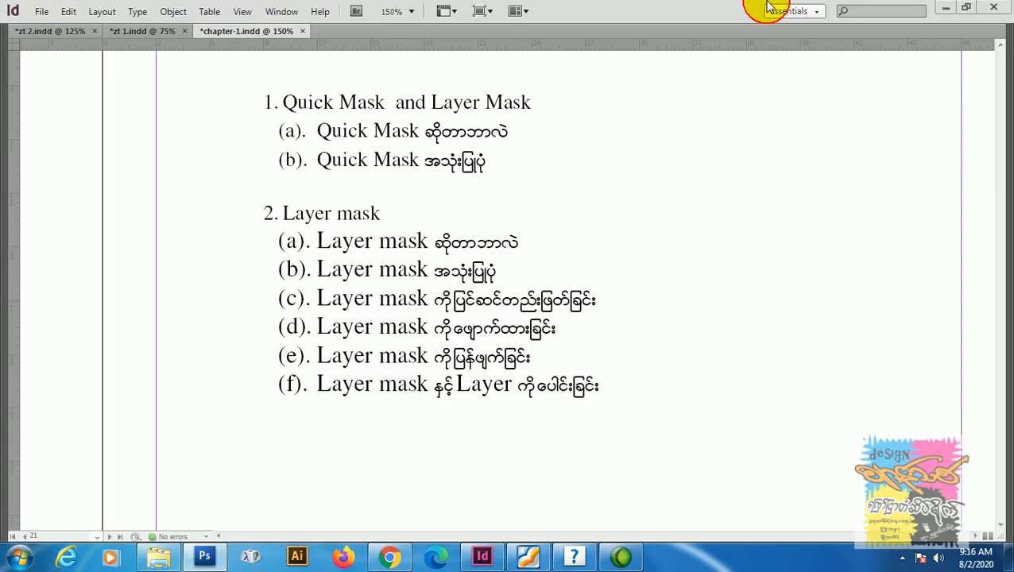
left_click(770, 11)
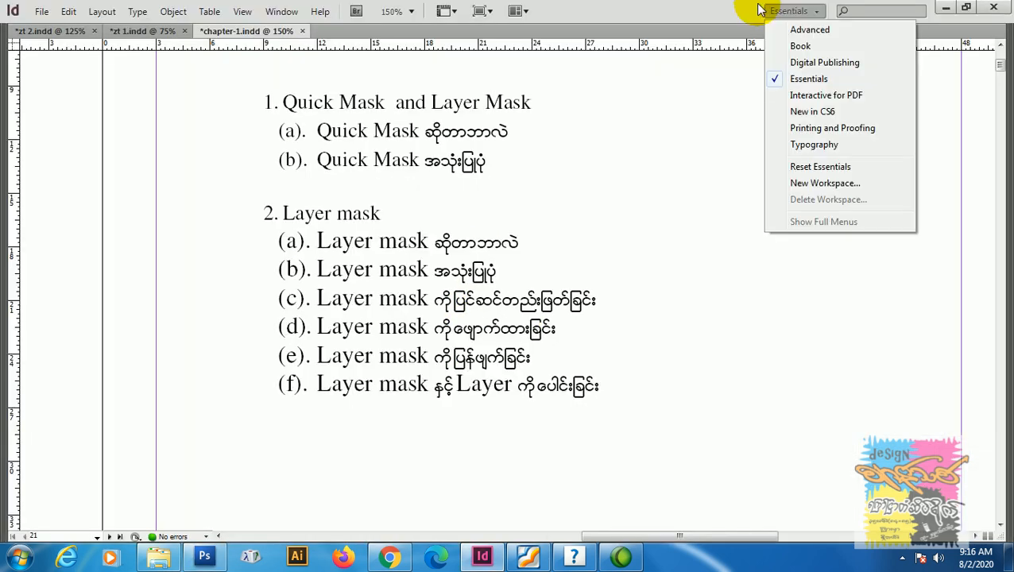
left_click(687, 112)
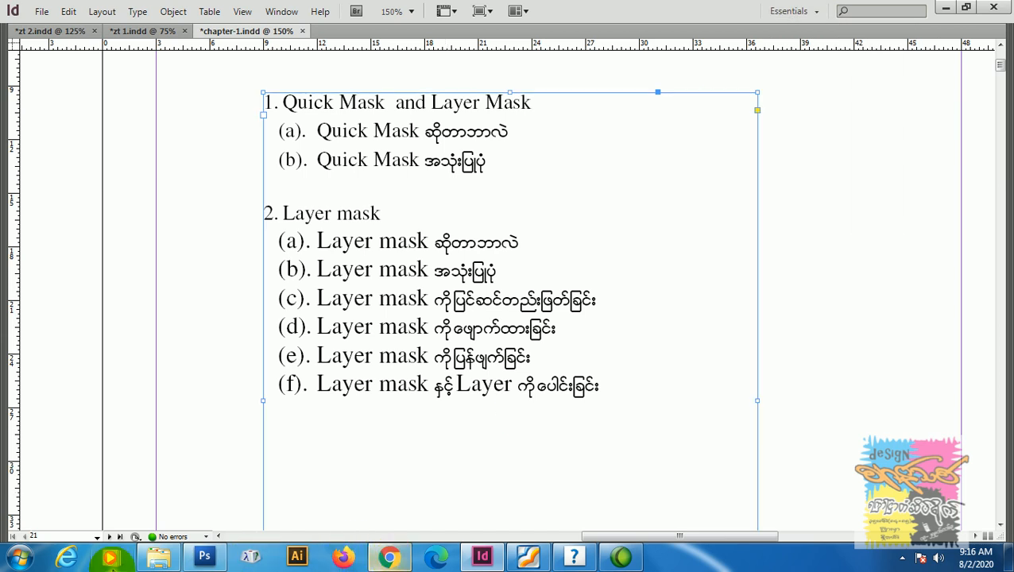
left_click(211, 560)
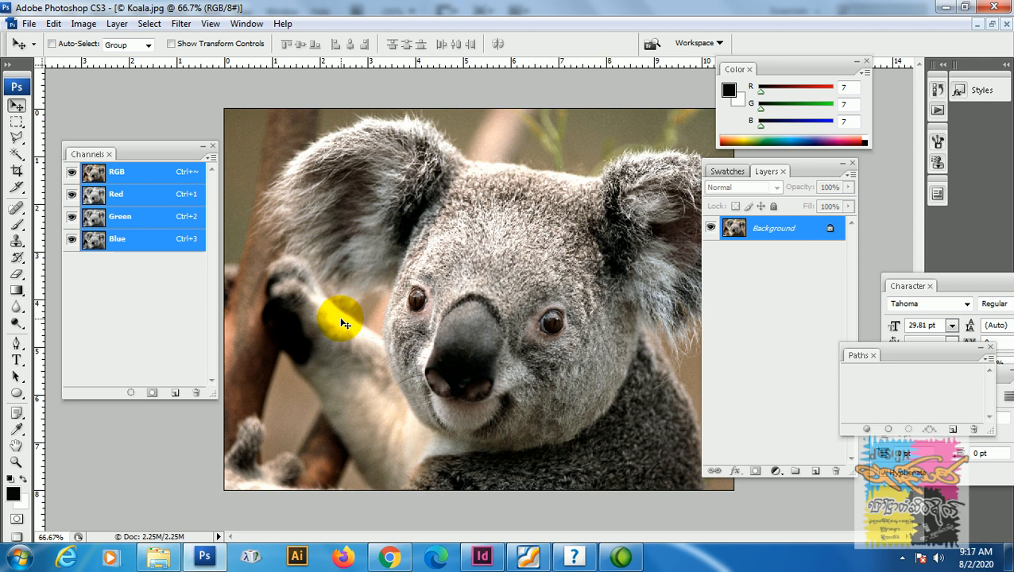
Select the koala's face from forehead to chin with the Polygonal Lasso tool, using a 0 px feather.
left_click(17, 140)
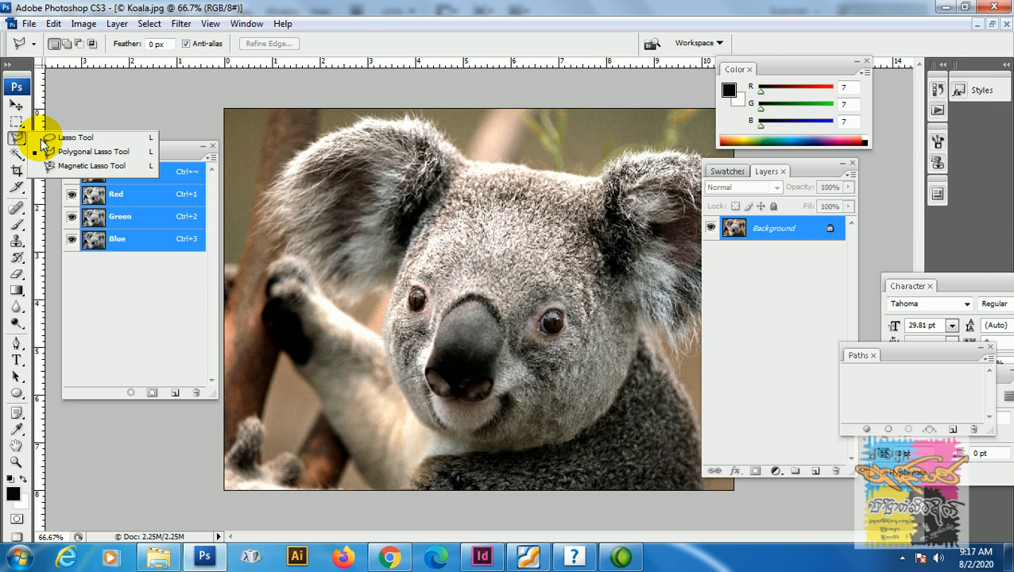
left_click(62, 153)
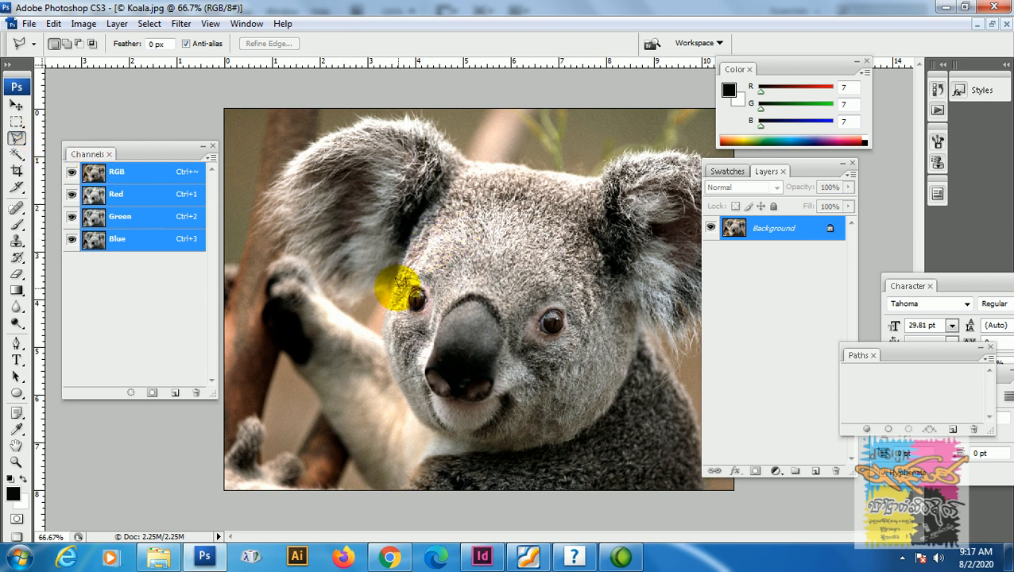
mouse_move(392, 281)
left_mouse_down()
mouse_move(389, 344)
mouse_move(402, 378)
mouse_move(442, 429)
mouse_move(492, 446)
mouse_move(594, 416)
mouse_move(626, 285)
mouse_move(551, 239)
mouse_move(411, 238)
mouse_move(395, 287)
left_mouse_up()
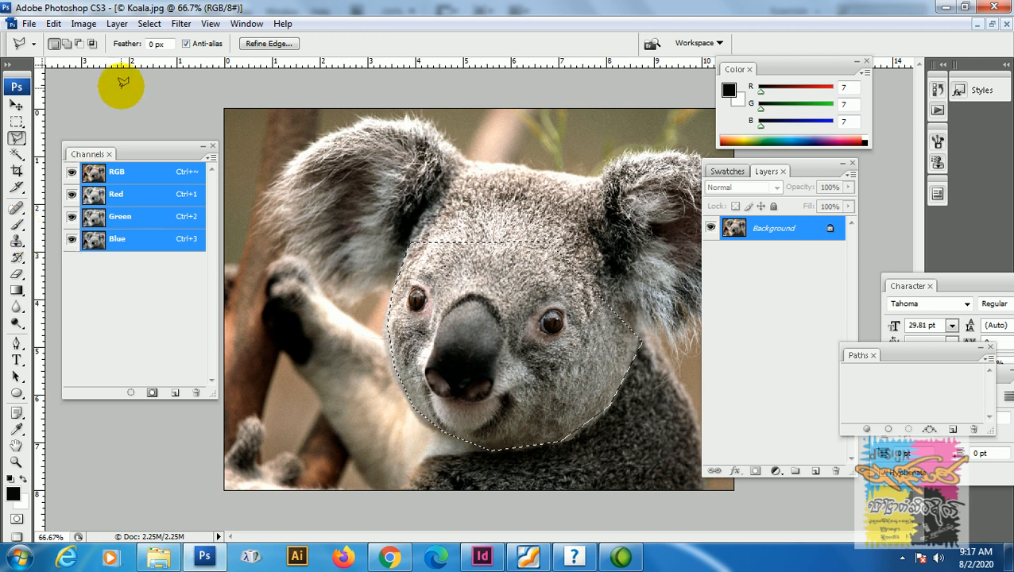
left_click(182, 24)
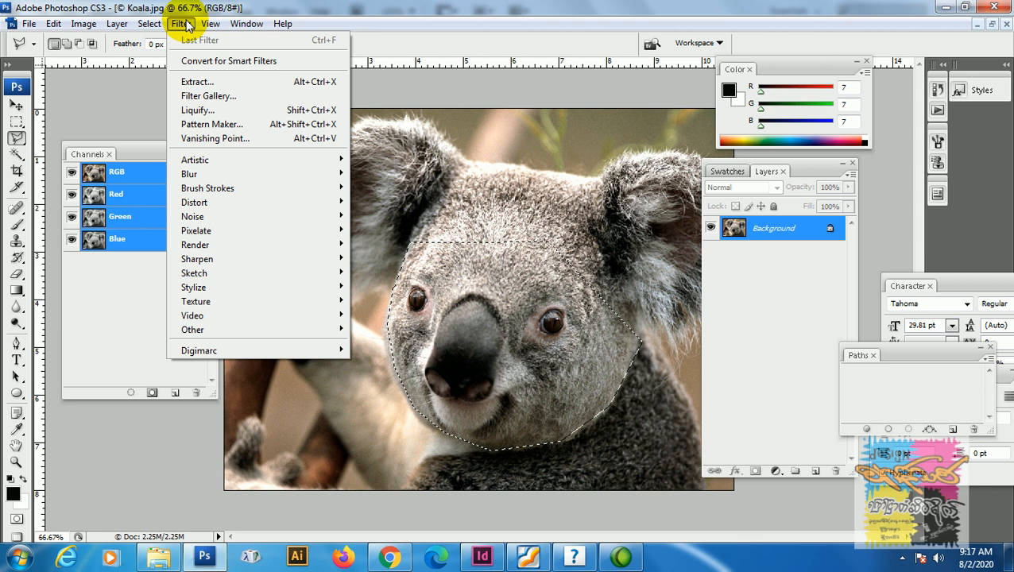
left_click(422, 19)
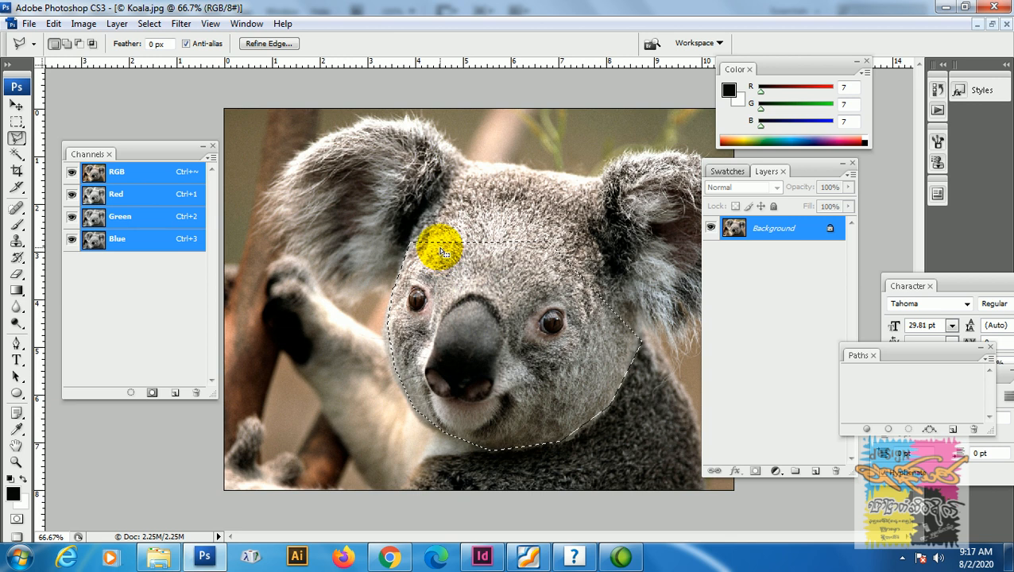
Turn the face selection into a Quick Mask and paint black over the koala's left-hand eye and forehead with a 25 px brush.
left_click(16, 520)
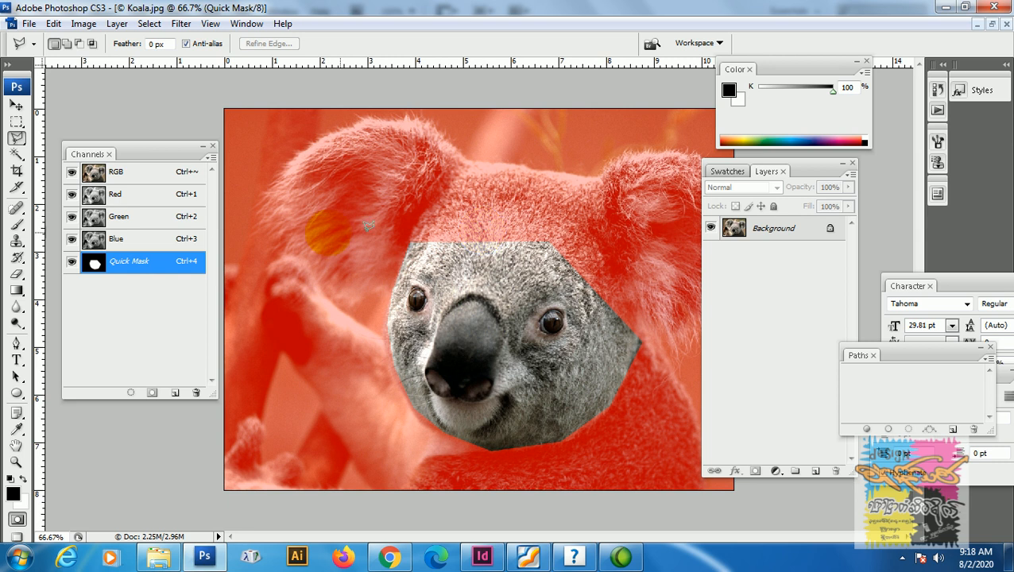
left_click(18, 225)
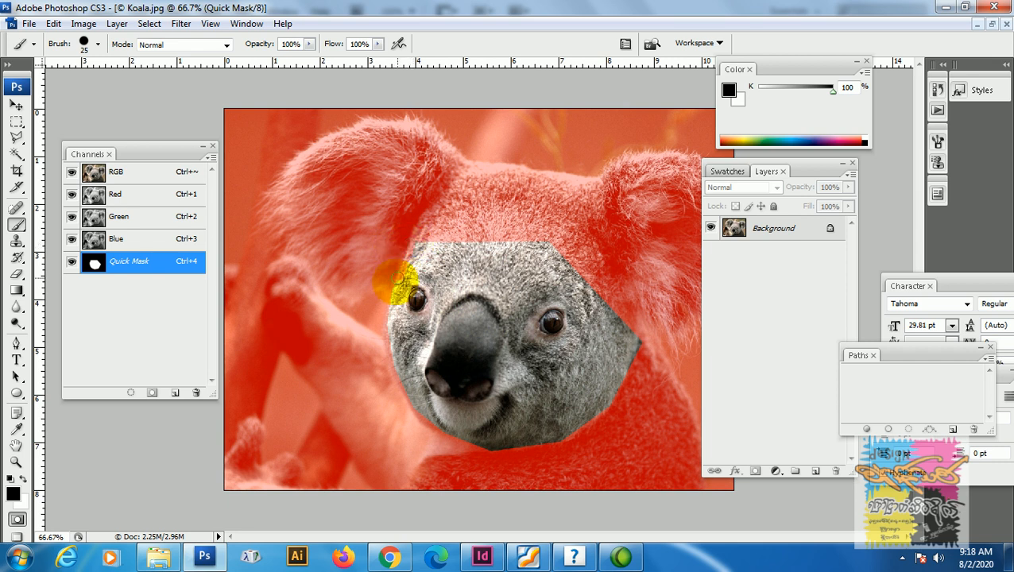
mouse_move(417, 247)
left_mouse_down()
mouse_move(385, 330)
mouse_move(401, 274)
left_mouse_up()
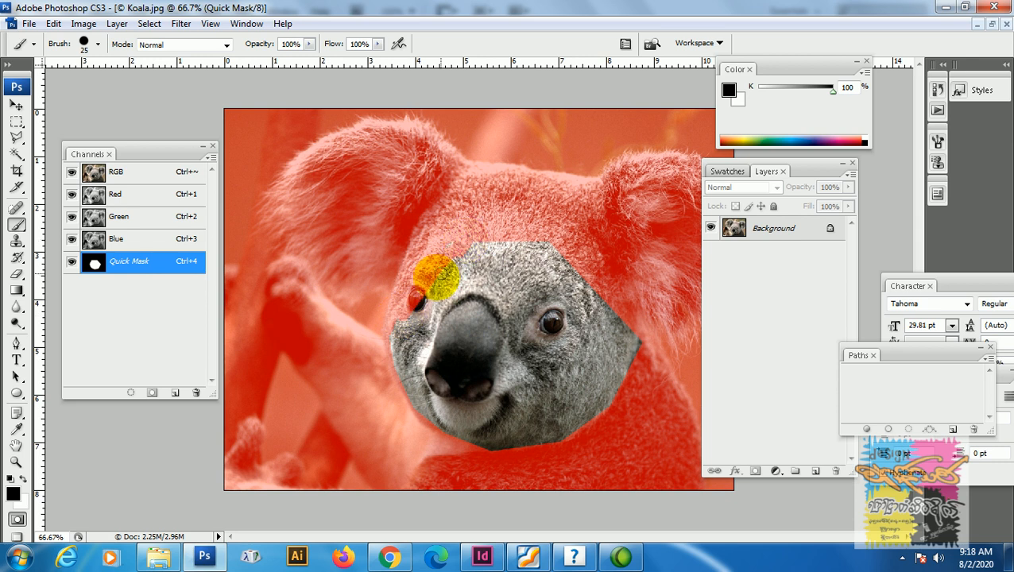
mouse_move(442, 288)
left_mouse_down()
mouse_move(488, 248)
mouse_move(397, 350)
mouse_move(519, 228)
mouse_move(452, 301)
mouse_move(477, 259)
left_mouse_up()
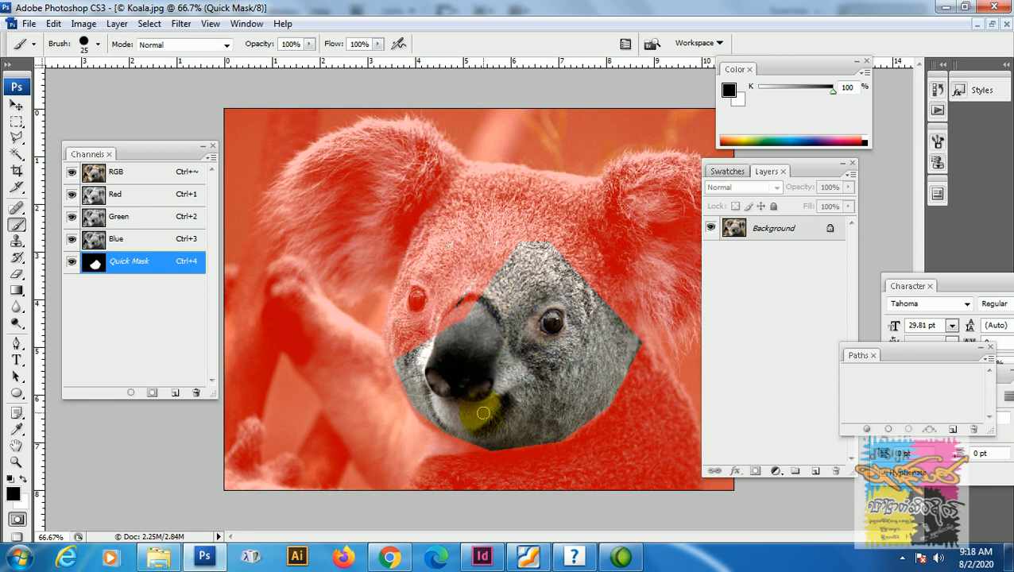
Paint white over the koala's forehead and face with a 60 px brush to unmask them, and exit Quick Mask mode.
left_click(22, 479)
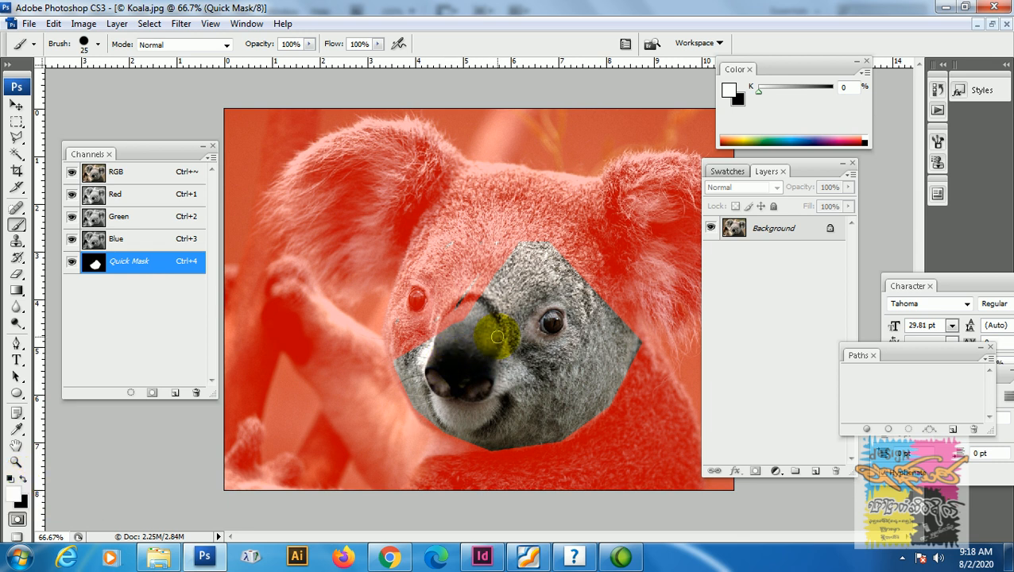
key("bracketright")
key("bracketright")
key("bracketright")
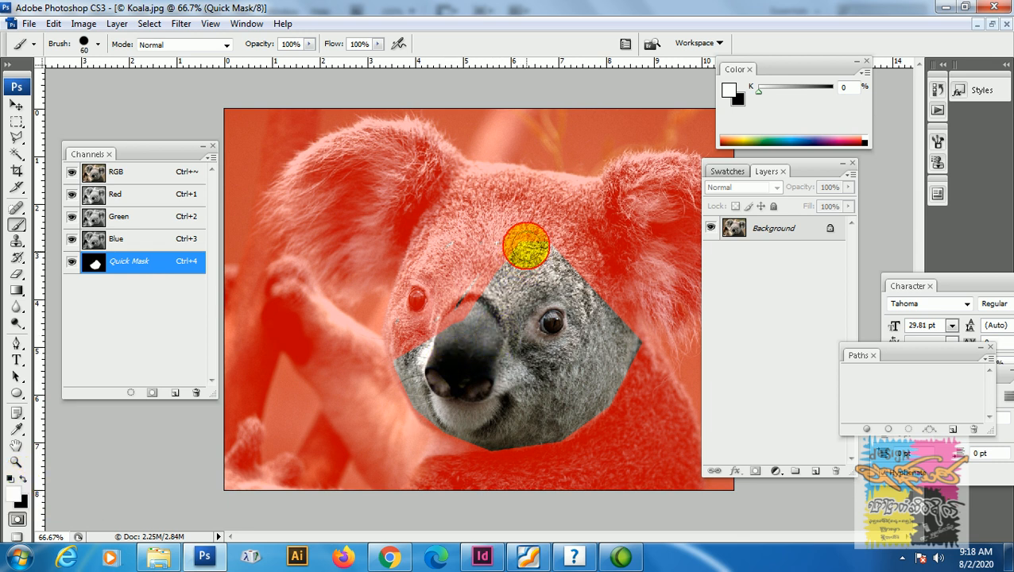
mouse_move(526, 246)
left_mouse_down()
mouse_move(490, 256)
mouse_move(510, 221)
mouse_move(411, 353)
mouse_move(463, 238)
mouse_move(412, 300)
mouse_move(405, 340)
mouse_move(427, 253)
mouse_move(455, 206)
mouse_move(524, 232)
mouse_move(608, 318)
mouse_move(616, 345)
left_mouse_up()
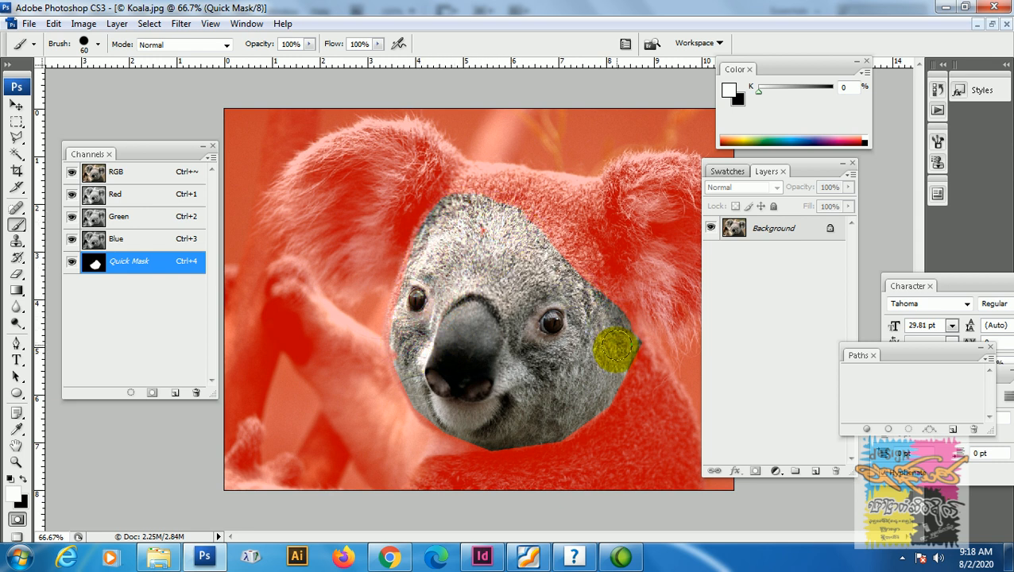
left_click(16, 520)
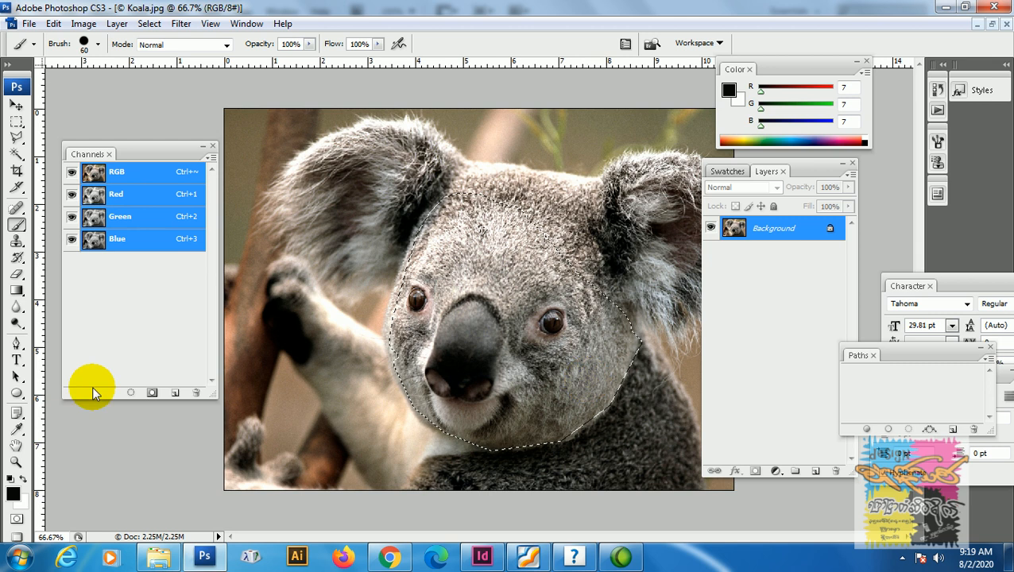
Return to Quick Mask mode and choose a speckled, textured brush tip enlarged to 100 px.
left_click(16, 520)
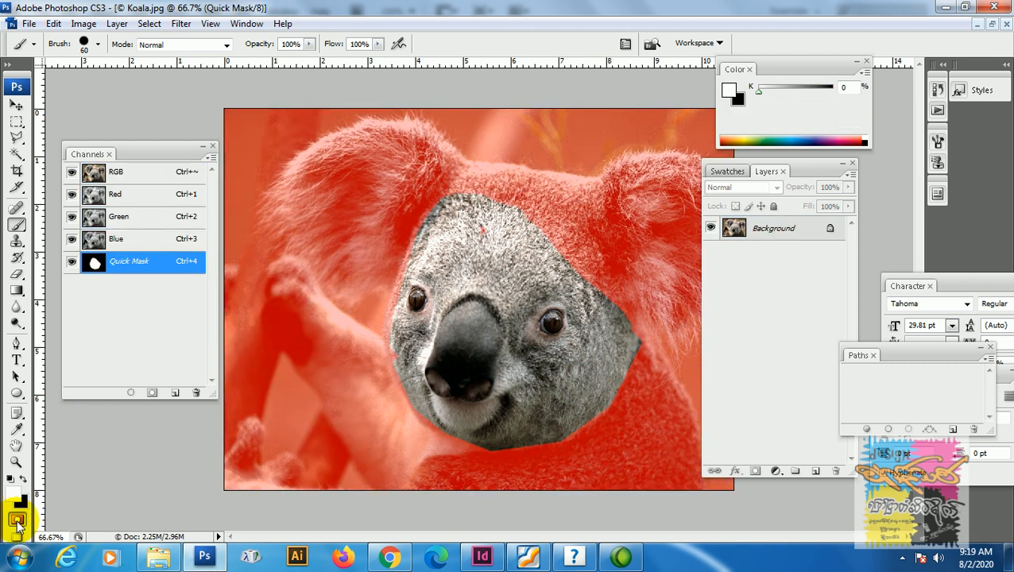
right_click(332, 239)
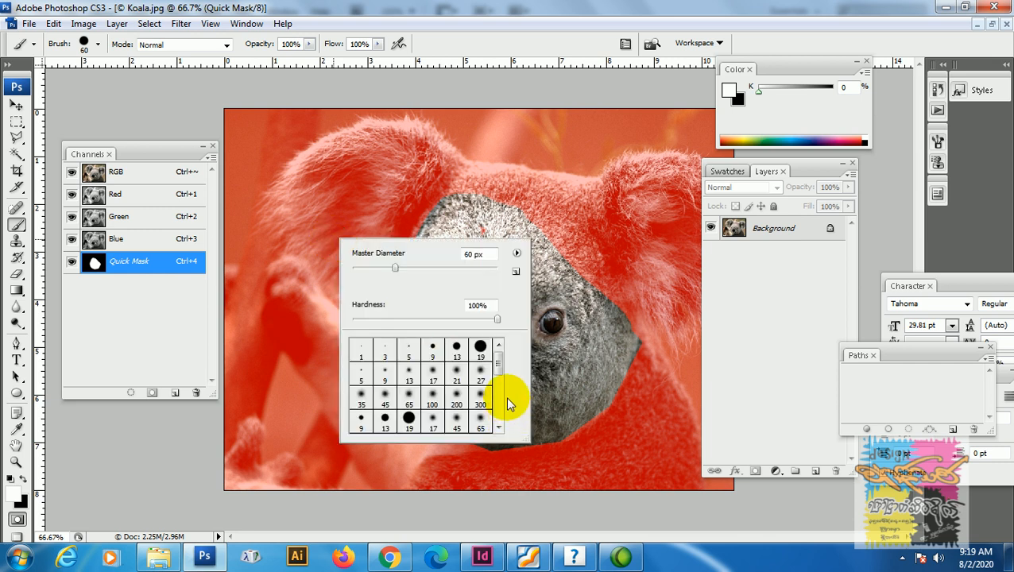
left_click_drag(504, 368, 505, 404)
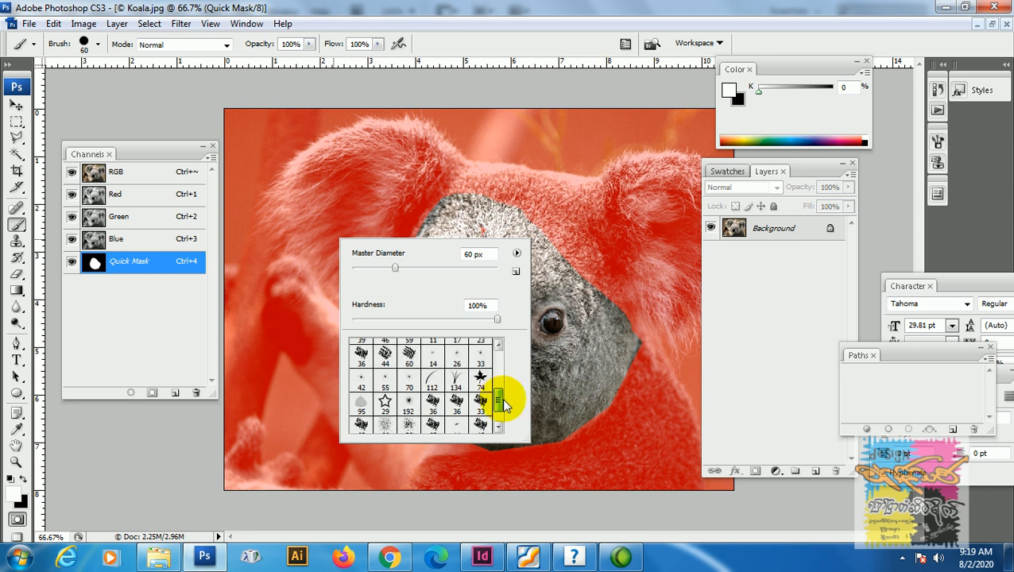
left_click(407, 428)
left_click(464, 40)
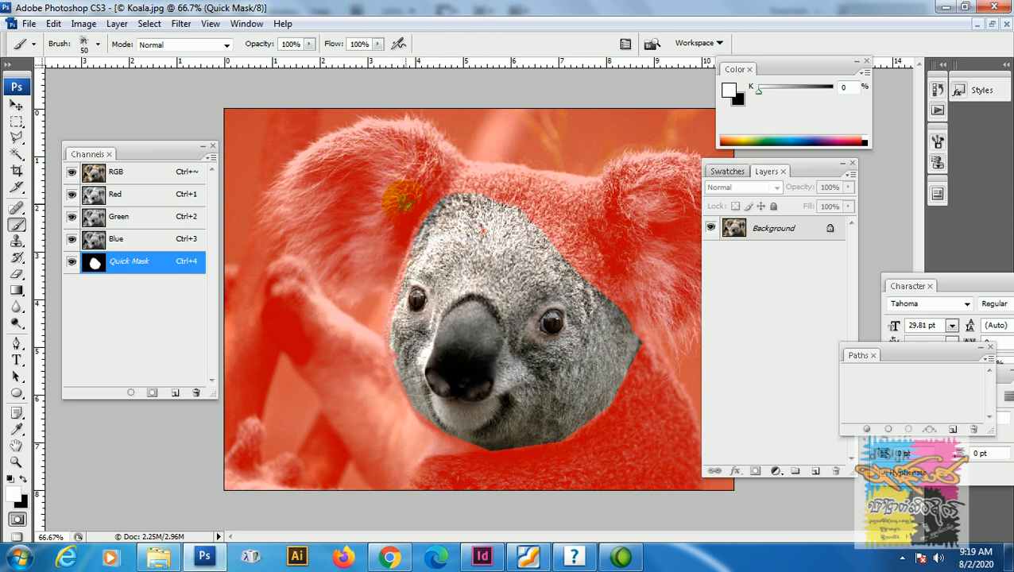
key("bracketright")
key("bracketright")
key("bracketright")
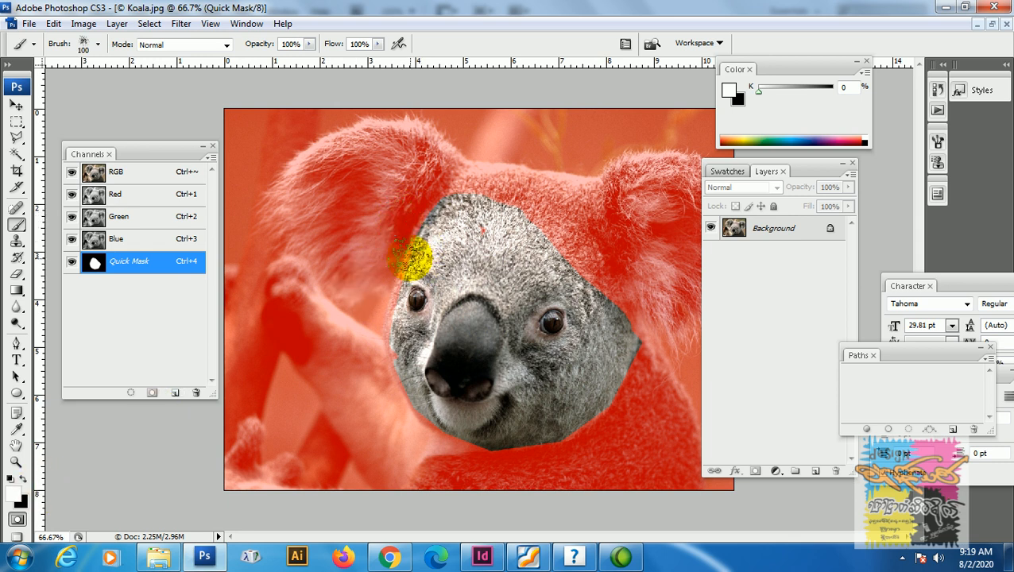
Paint white over both of the koala's ears and the top of its head to add them to the unmasked area.
mouse_move(410, 280)
left_mouse_down()
mouse_move(350, 266)
mouse_move(394, 246)
mouse_move(327, 272)
mouse_move(430, 221)
mouse_move(294, 242)
mouse_move(335, 199)
mouse_move(367, 185)
mouse_move(327, 253)
mouse_move(414, 224)
mouse_move(336, 216)
mouse_move(307, 235)
mouse_move(401, 181)
mouse_move(298, 212)
mouse_move(382, 177)
mouse_move(306, 189)
mouse_move(299, 201)
mouse_move(350, 159)
mouse_move(325, 205)
mouse_move(410, 235)
mouse_move(406, 245)
mouse_move(391, 176)
mouse_move(417, 165)
mouse_move(374, 140)
mouse_move(418, 145)
mouse_move(447, 191)
mouse_move(421, 144)
mouse_move(356, 161)
mouse_move(296, 215)
mouse_move(359, 207)
mouse_move(345, 248)
mouse_move(392, 192)
mouse_move(368, 249)
mouse_move(335, 253)
left_mouse_up()
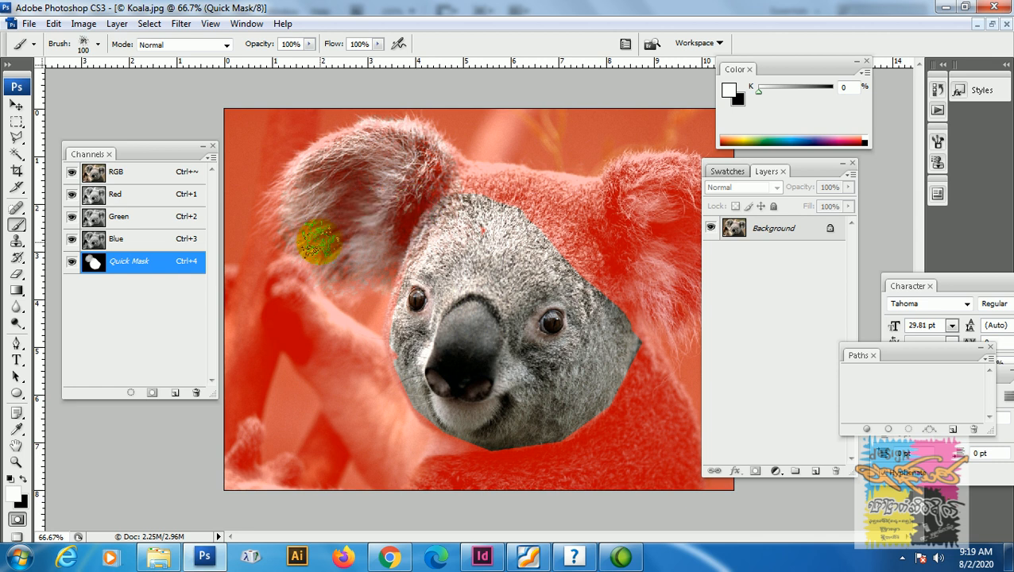
left_click(364, 203)
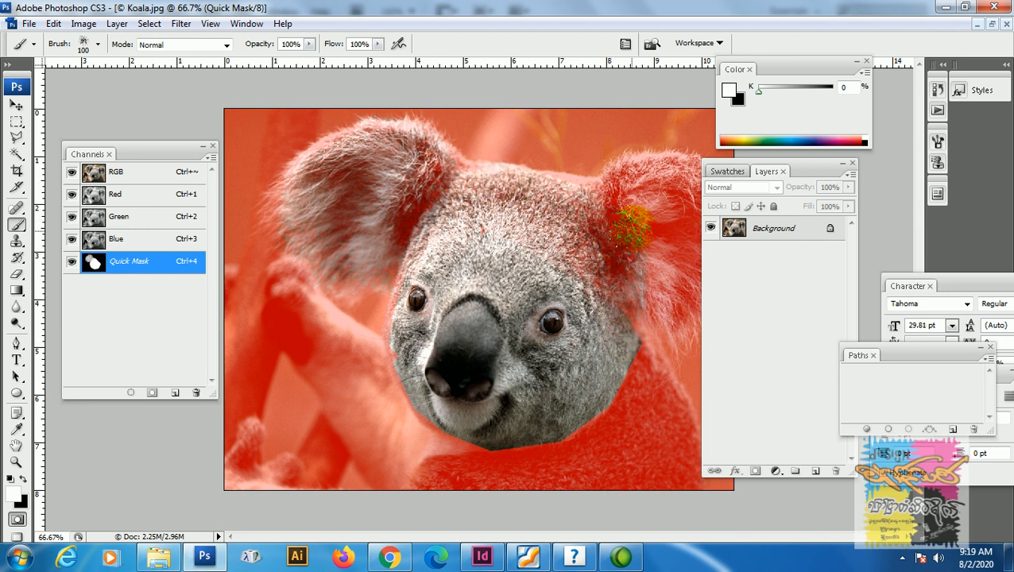
mouse_move(635, 226)
left_mouse_down()
mouse_move(647, 220)
mouse_move(660, 306)
left_mouse_up()
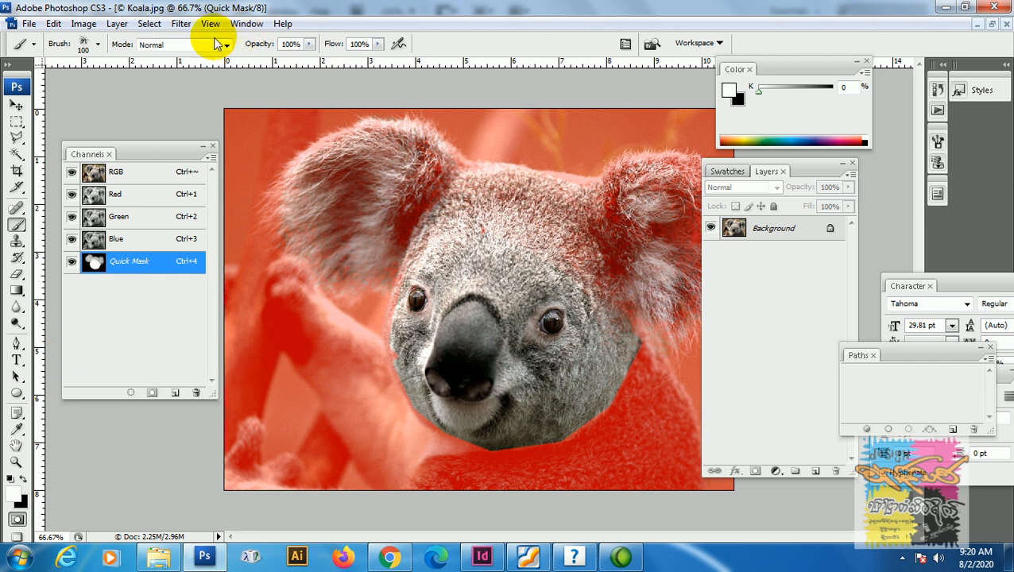
Soften the Quick Mask with a Gaussian Blur of 64.6 pixels radius and convert it back to a selection.
left_click(181, 24)
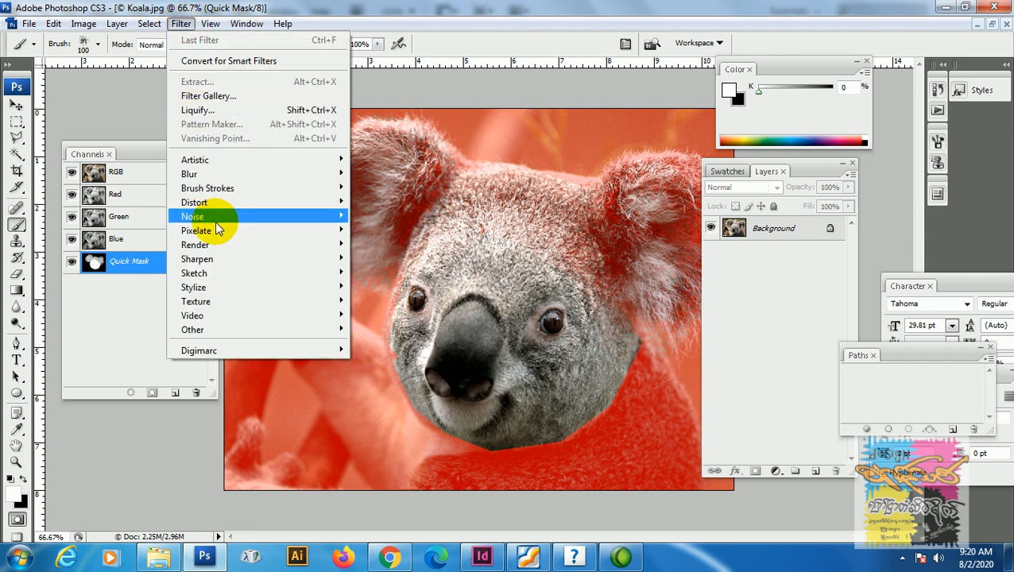
mouse_move(217, 222)
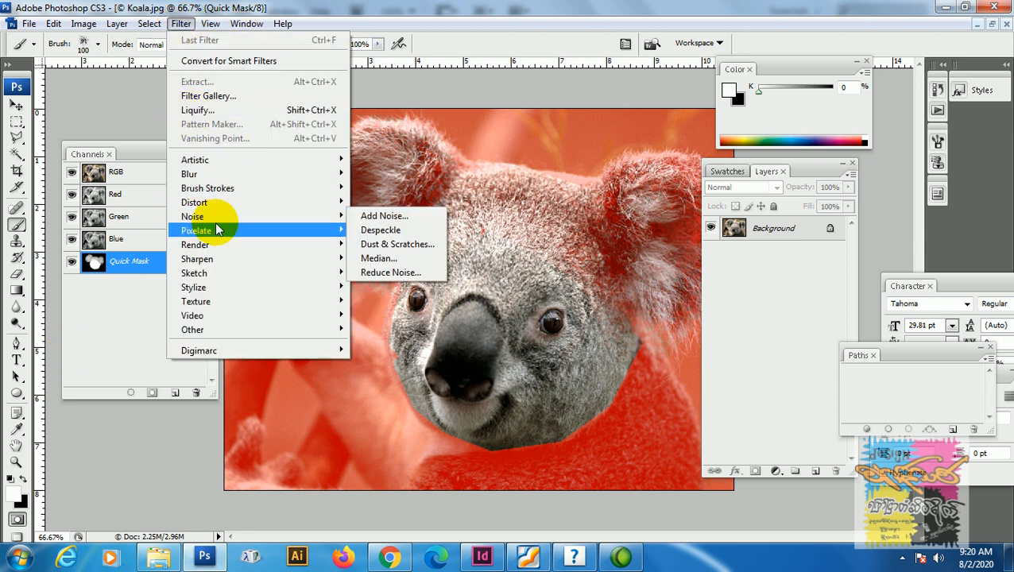
mouse_move(221, 302)
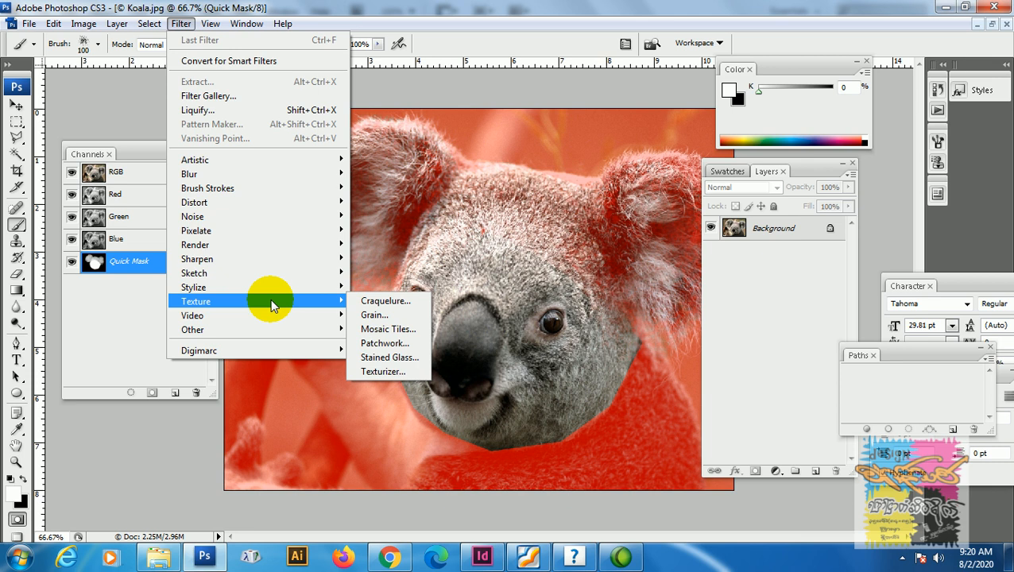
mouse_move(274, 183)
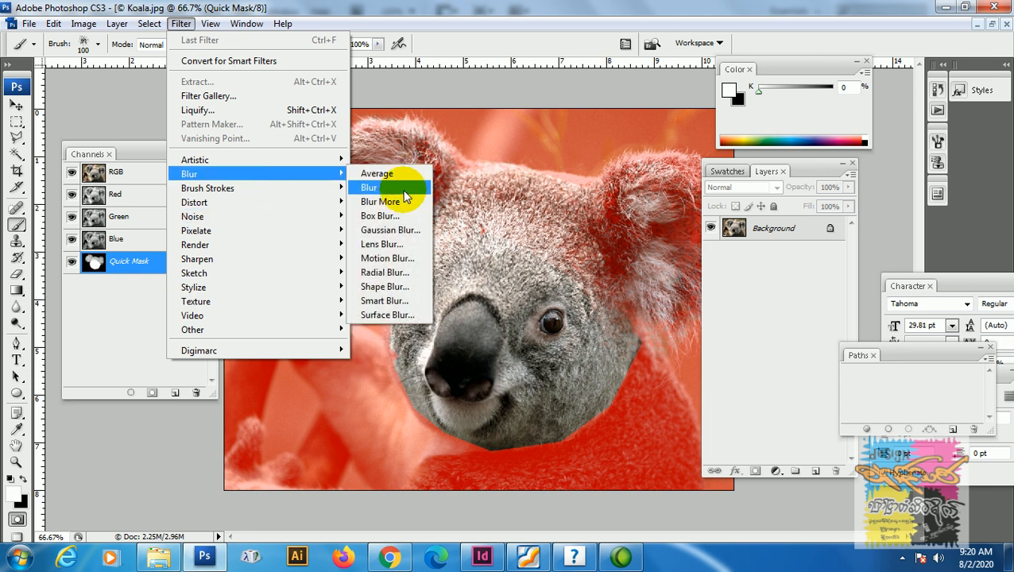
left_click(401, 238)
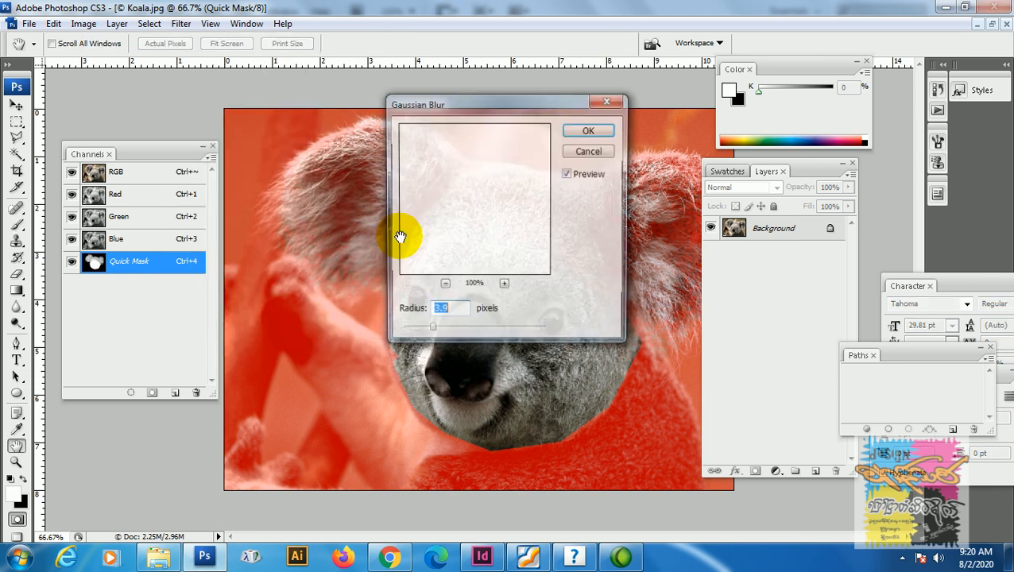
left_click_drag(449, 106, 696, 58)
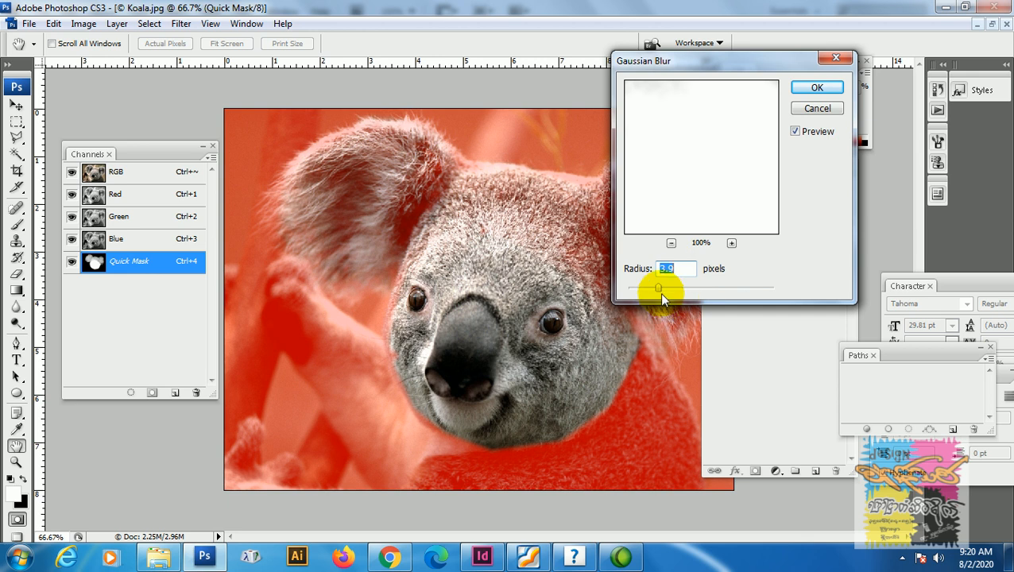
left_click_drag(704, 289, 730, 289)
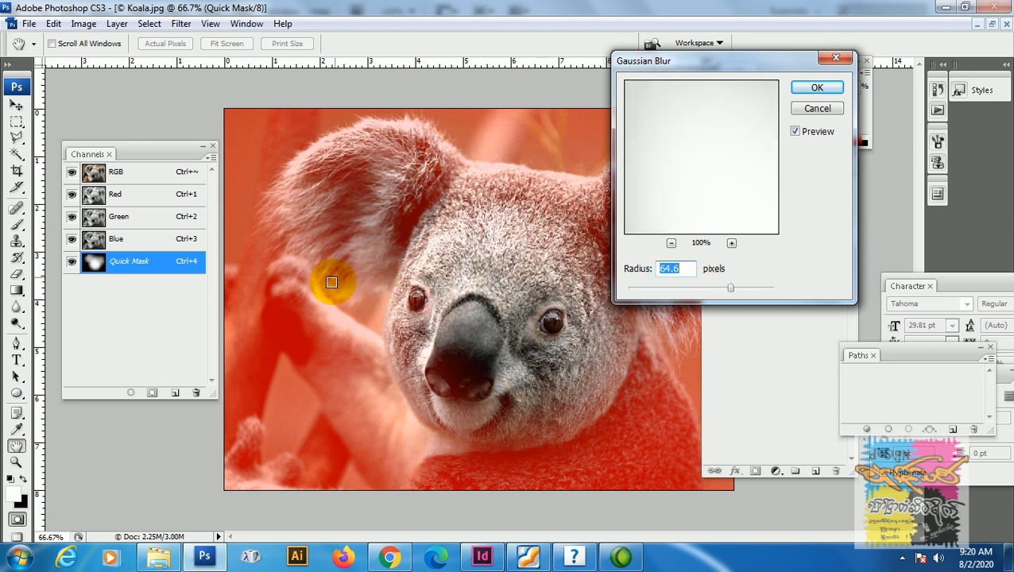
left_click(817, 87)
key("b")
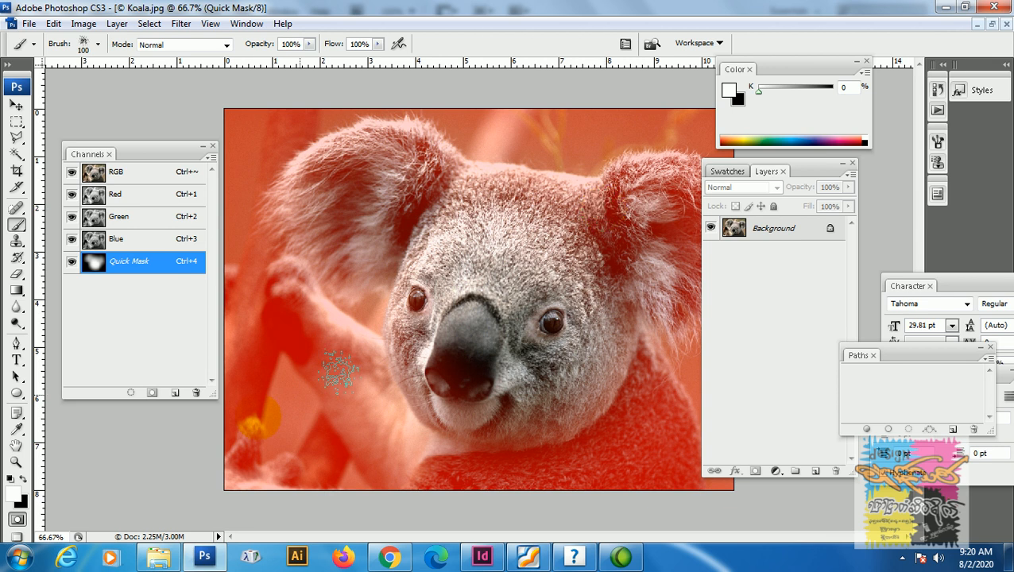
left_click(17, 522)
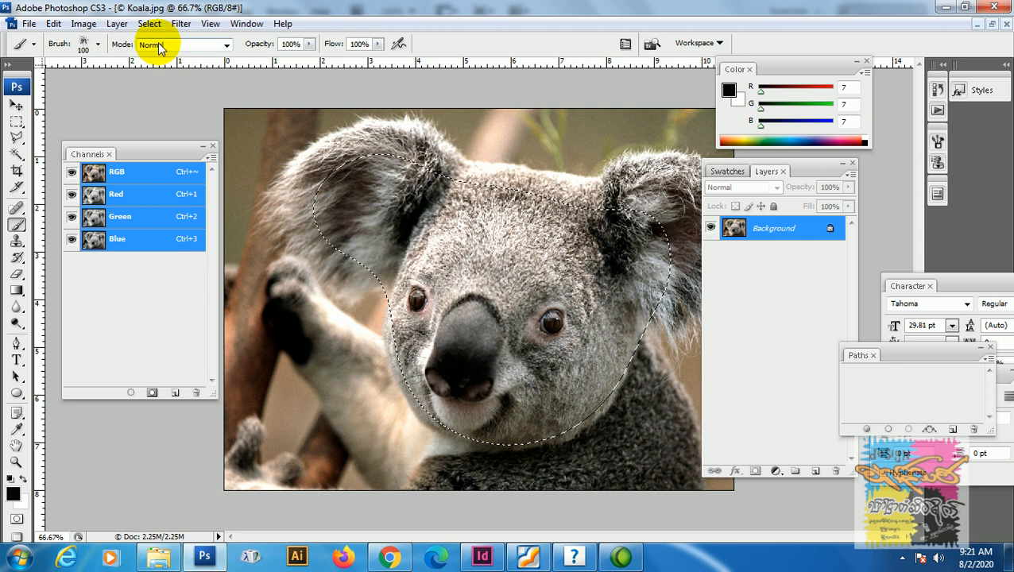
Adjust the selected face's Hue/Saturation to hue -9, saturation +35 and lightness +12, and deselect.
left_click(84, 24)
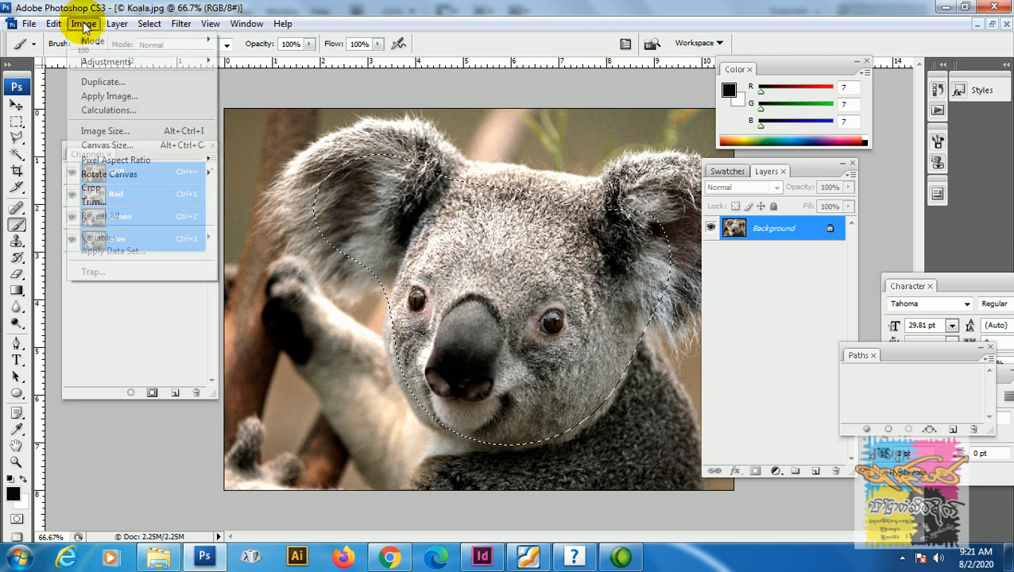
mouse_move(198, 61)
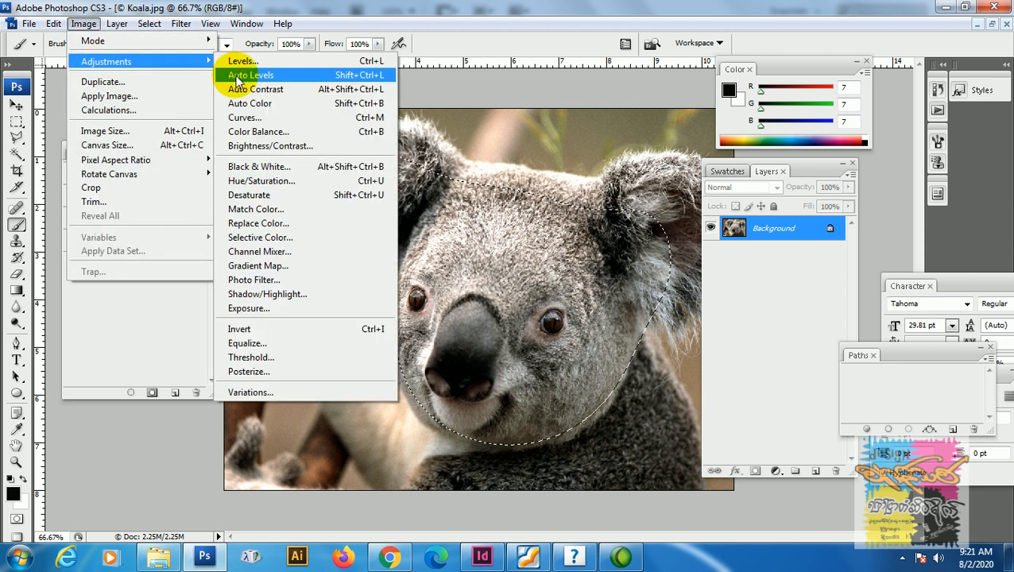
left_click(342, 181)
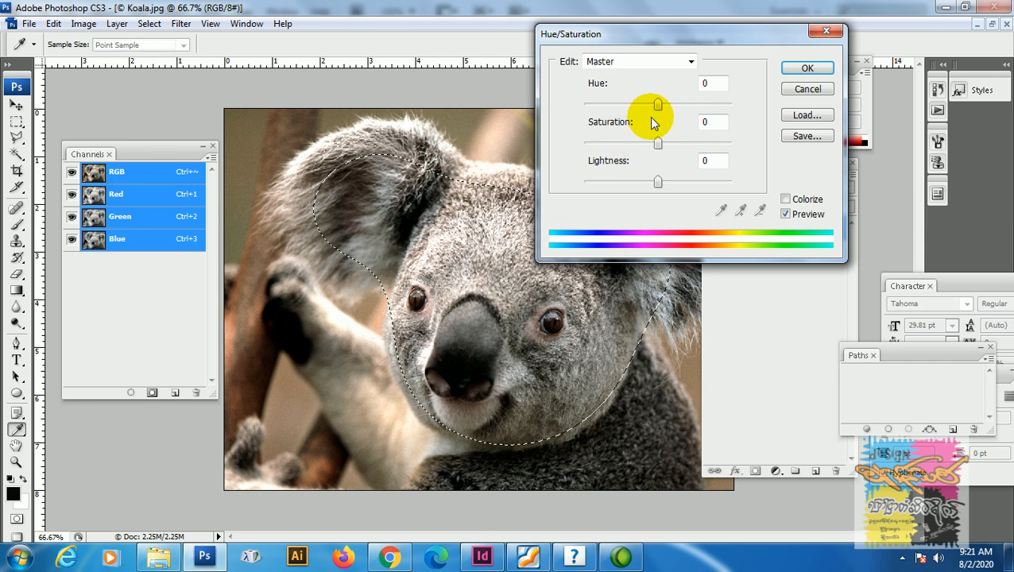
mouse_move(657, 105)
left_mouse_down()
mouse_move(678, 108)
mouse_move(629, 106)
mouse_move(651, 107)
left_mouse_up()
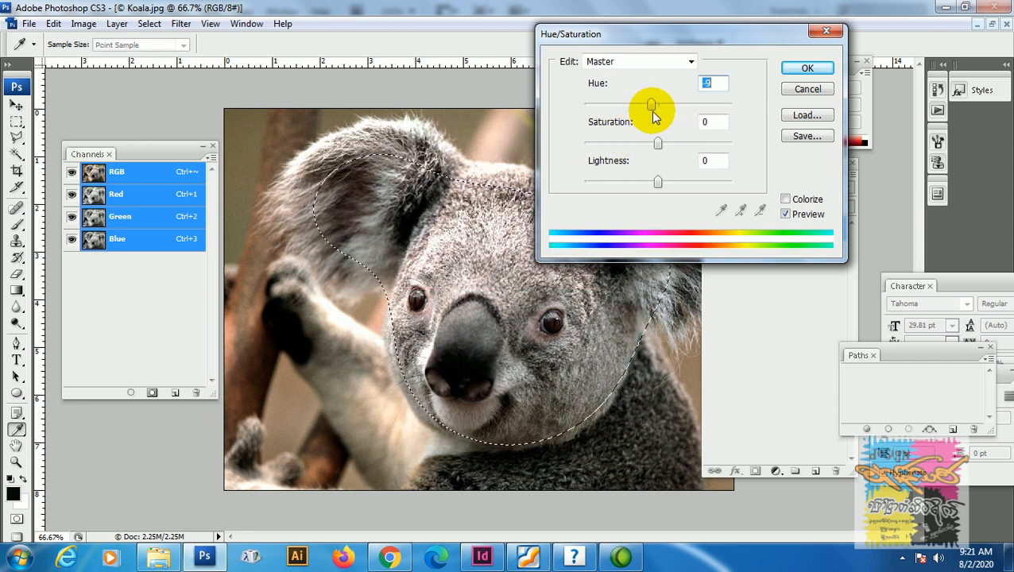
left_click_drag(656, 143, 683, 143)
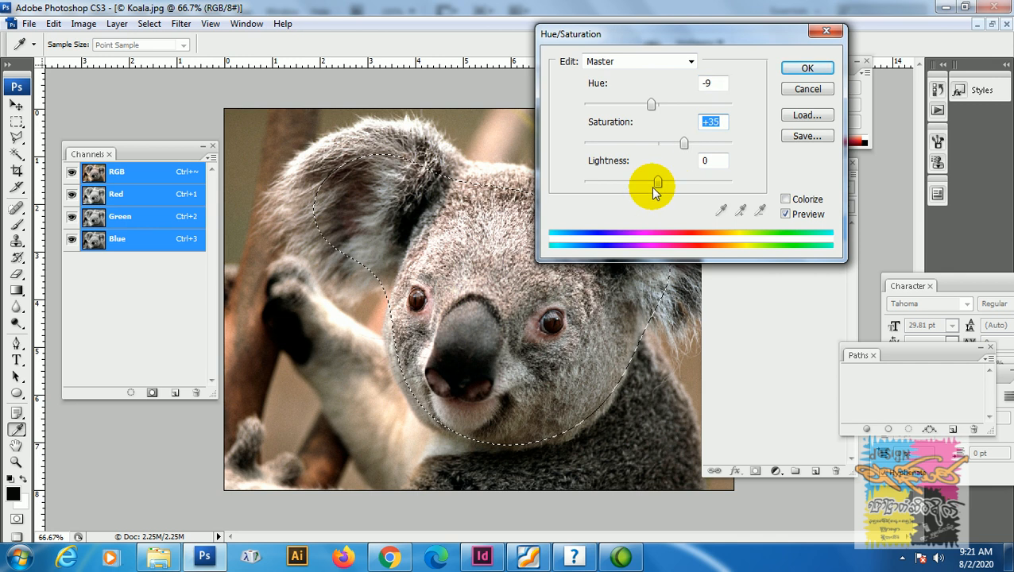
mouse_move(652, 188)
left_mouse_down()
mouse_move(676, 183)
mouse_move(665, 181)
left_mouse_up()
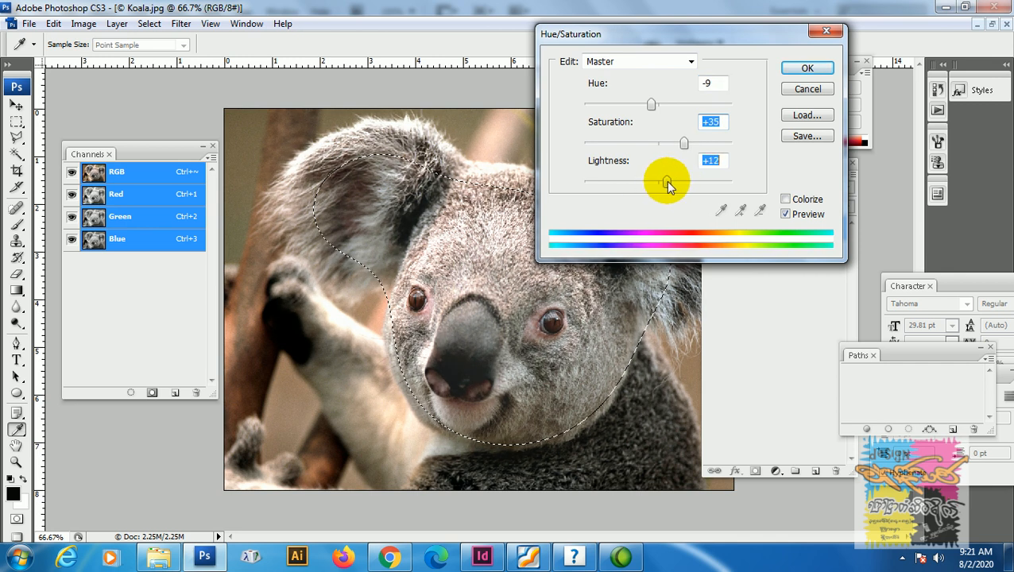
left_click(807, 71)
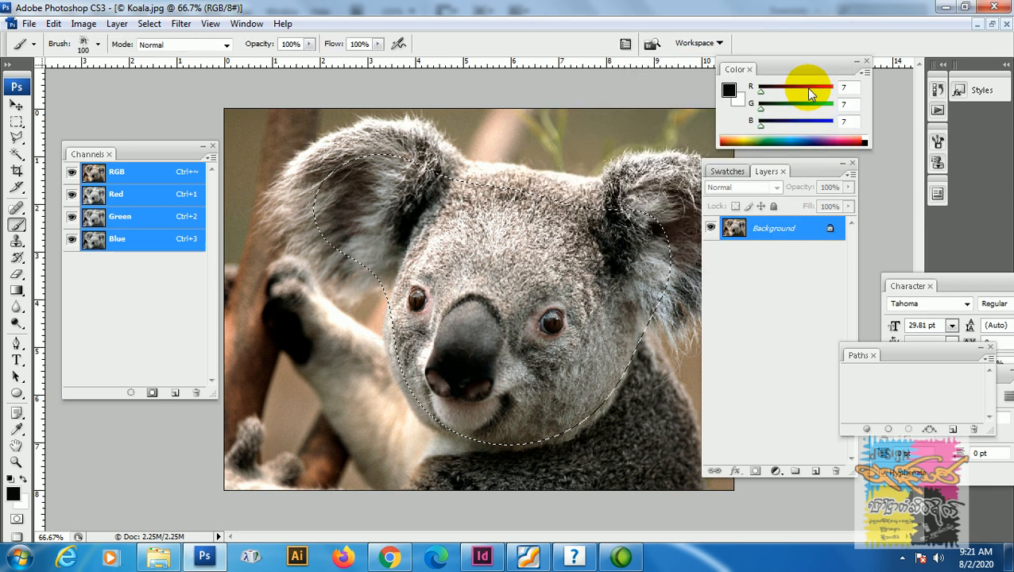
key("ctrl+d")
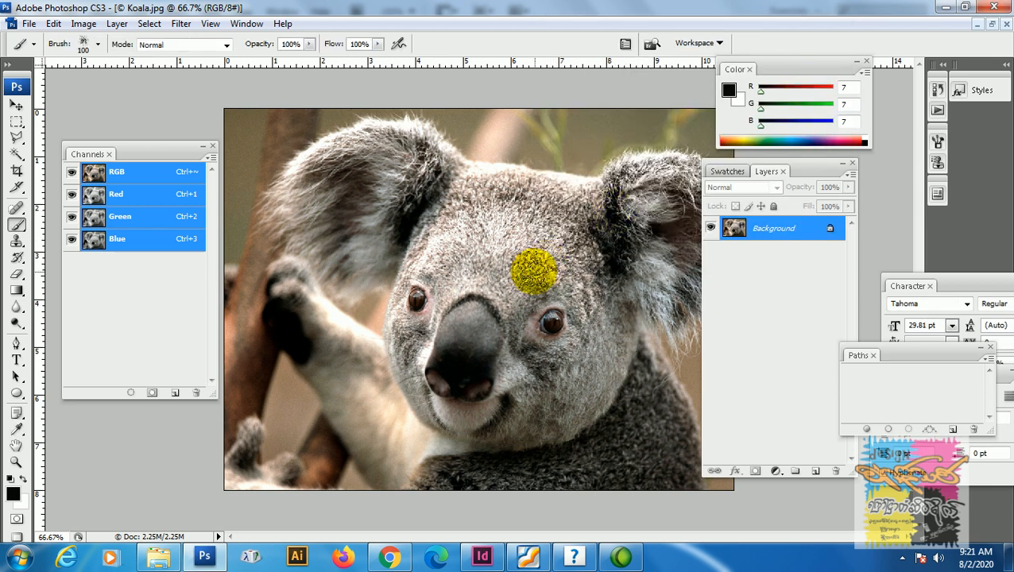
Check the Quick Mask and Layer mask topics in InDesign's chapter-1.indd, and switch back to Photoshop.
left_click(194, 560)
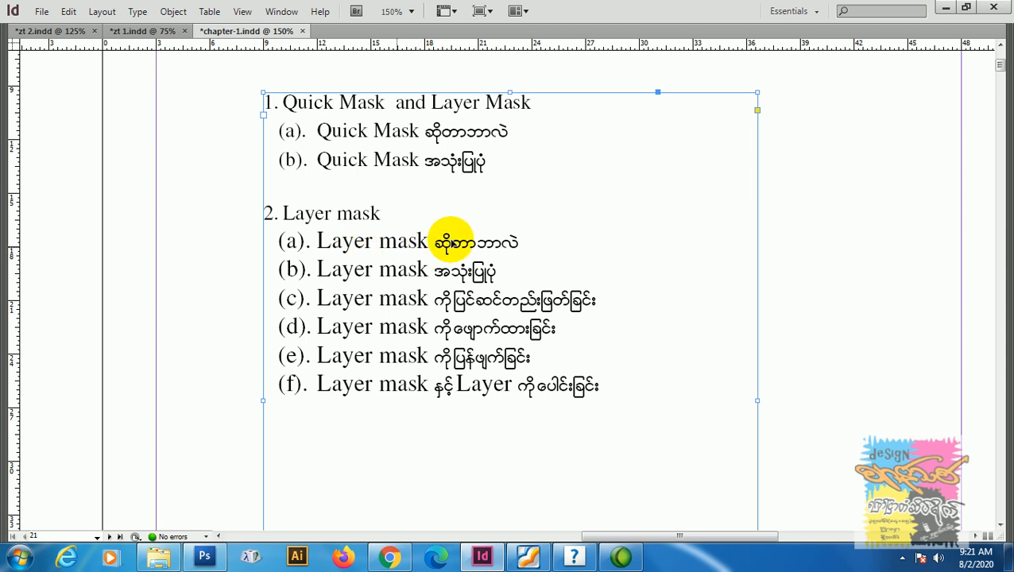
left_click(222, 563)
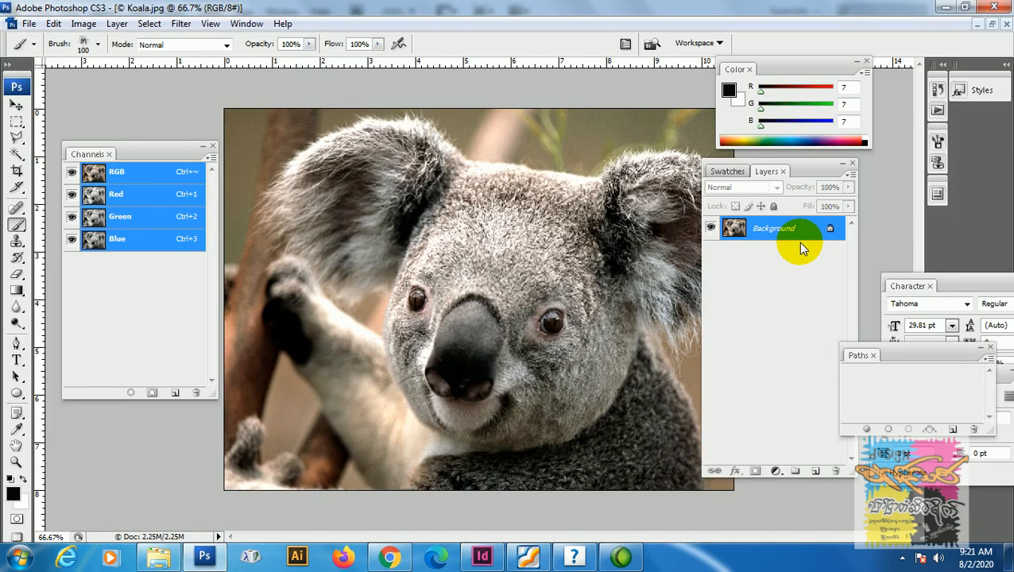
Convert the koala Background into Layer 0 and mask it with a rectangular selection around the face.
double_click(814, 229)
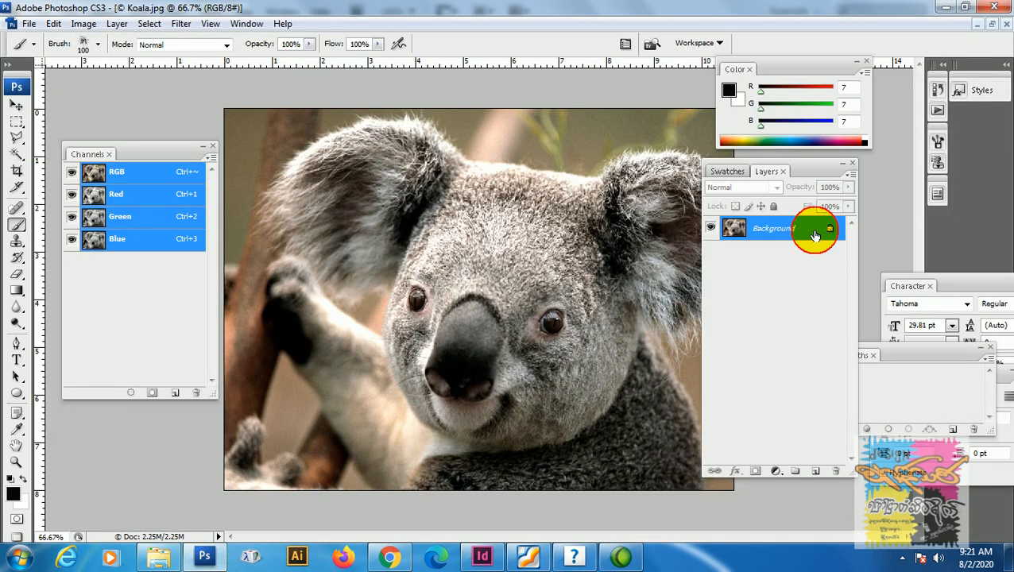
left_click(631, 177)
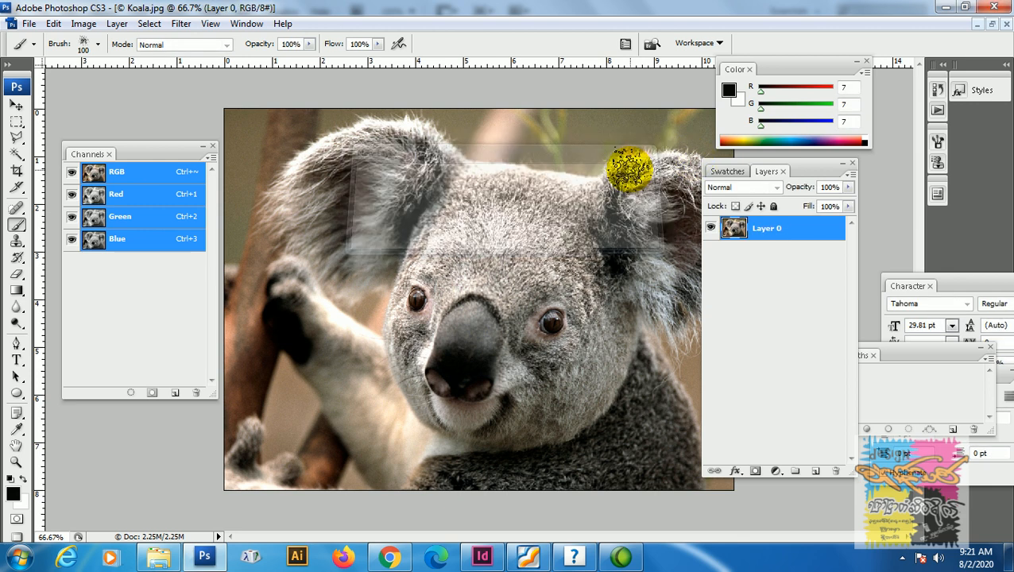
left_click(16, 121)
left_click_drag(387, 184, 603, 427)
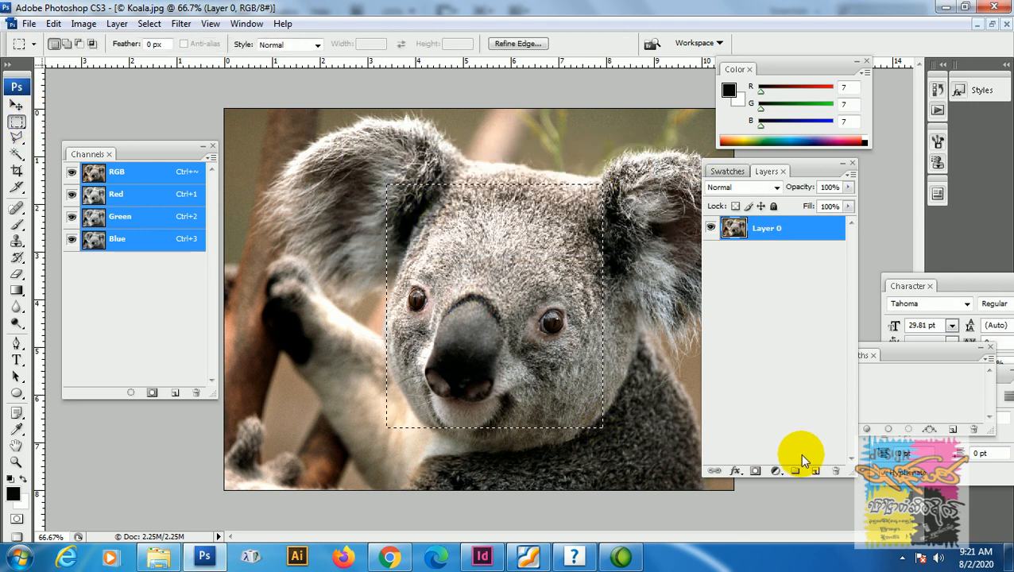
left_click(754, 472)
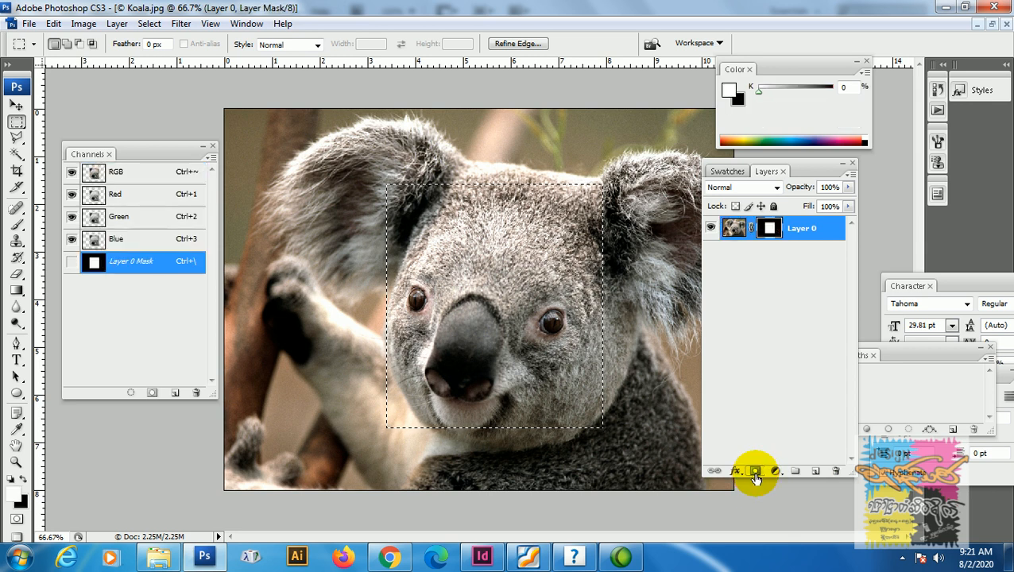
Add a new layer, place it below the masked Layer 0 and fill it with the white background colour.
left_click(815, 471)
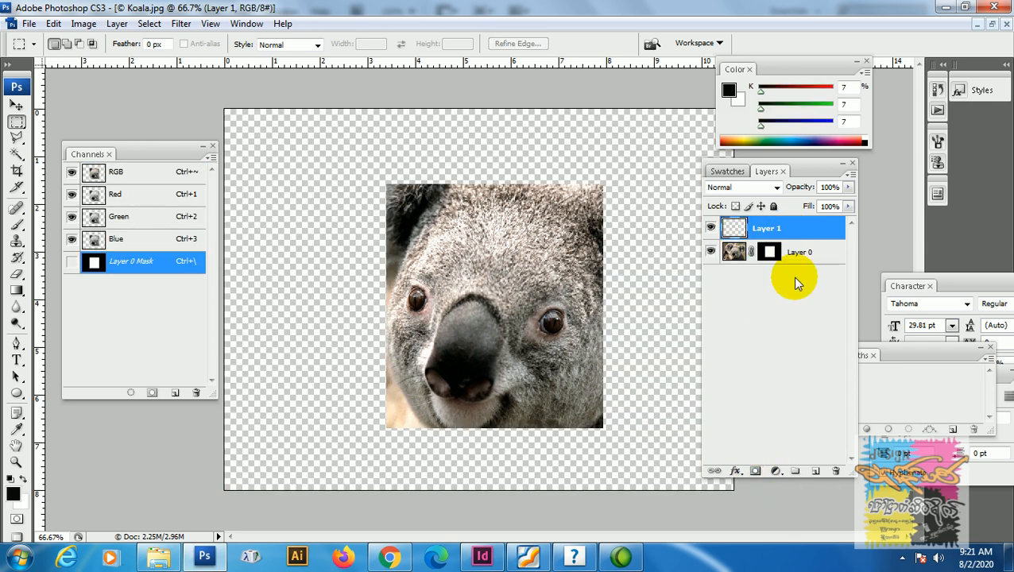
left_click_drag(834, 225, 813, 262)
left_click_drag(813, 264, 814, 268)
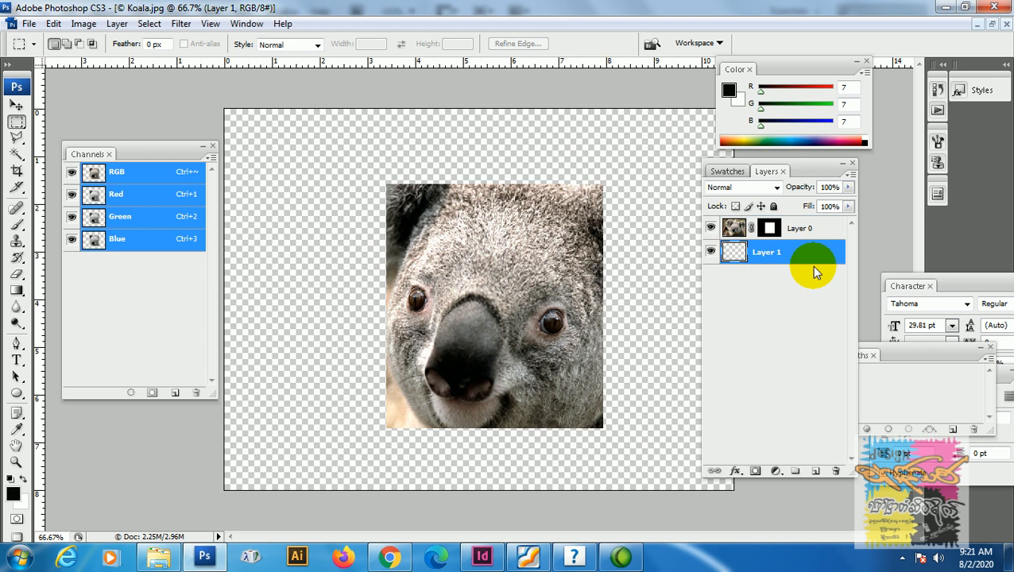
key("ctrl+BackSpace")
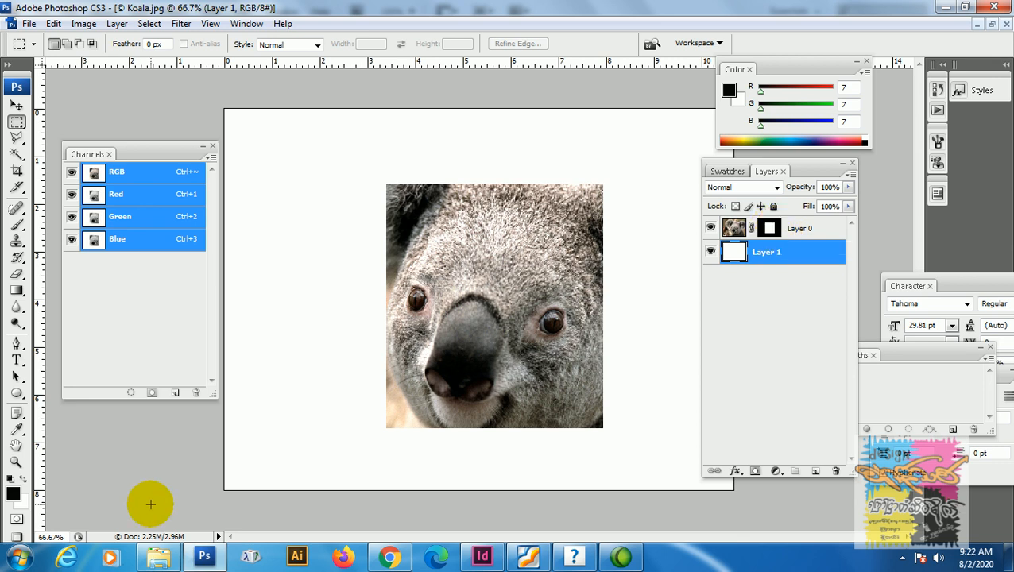
key("ctrl+Tab")
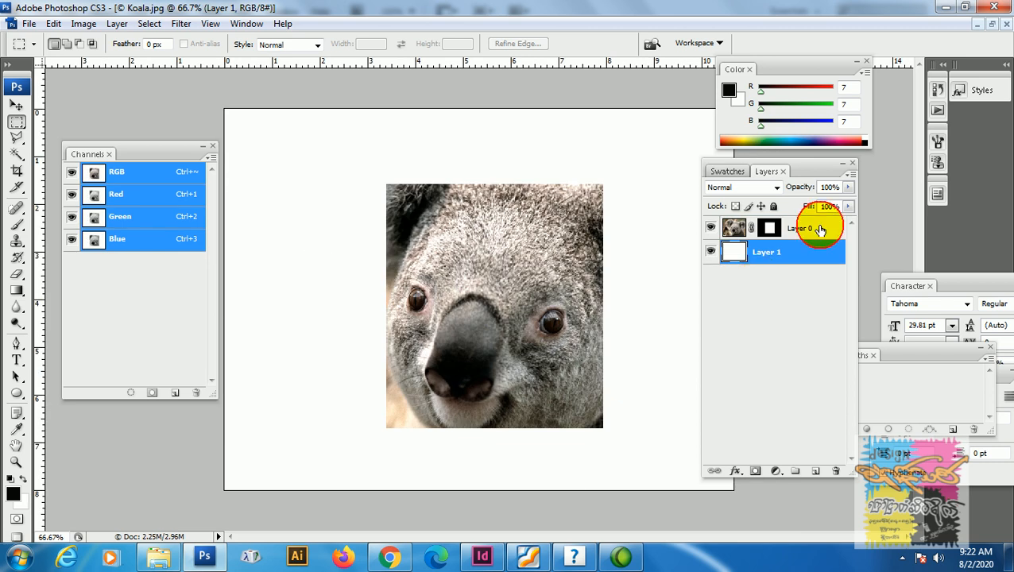
Delete the layer mask from Layer 0.
left_click(771, 227)
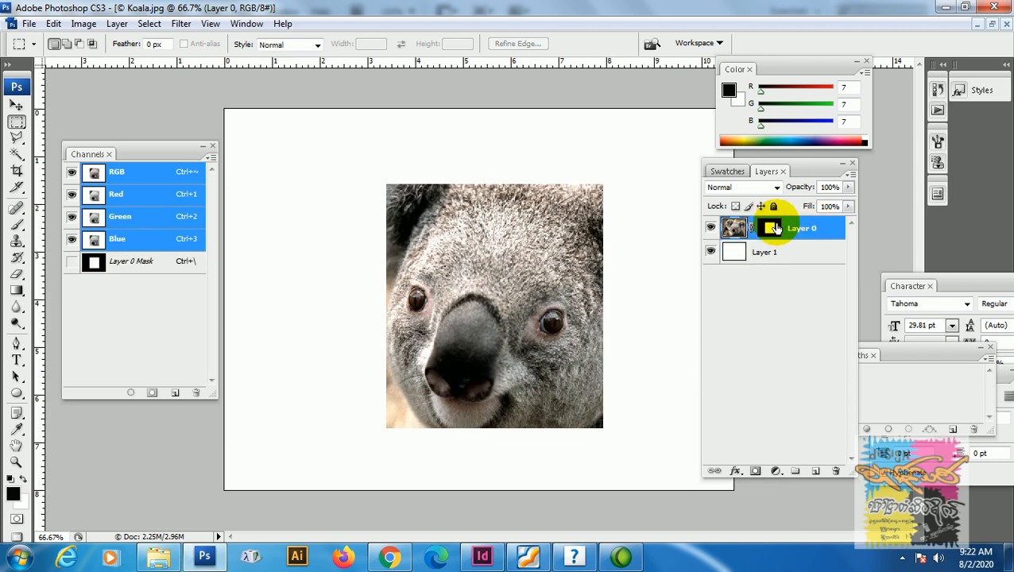
right_click(773, 229)
left_click(808, 255)
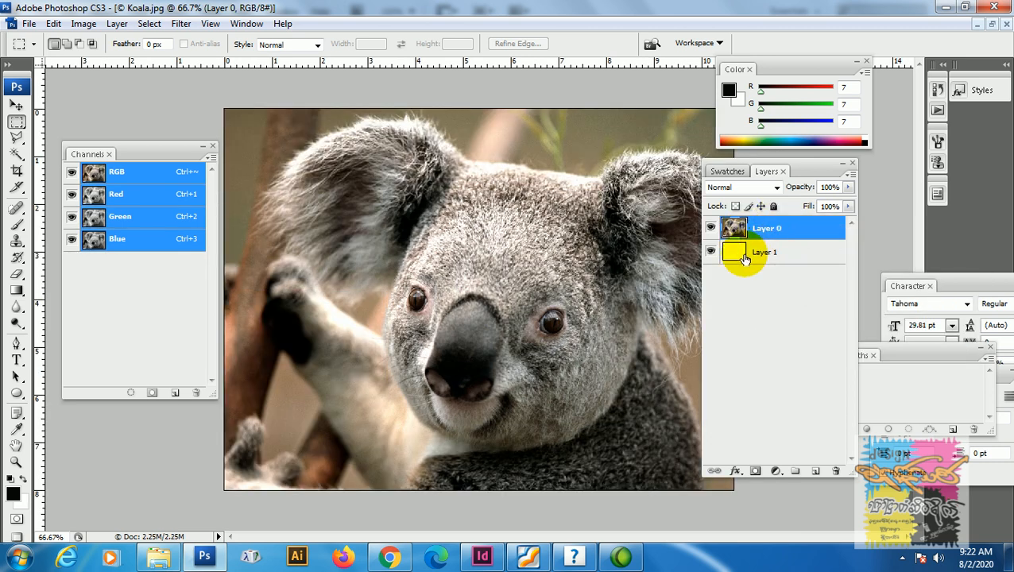
Set the foreground colour to pink, RGB 248, 19, 100, and fill Layer 1 with it.
left_click(797, 251)
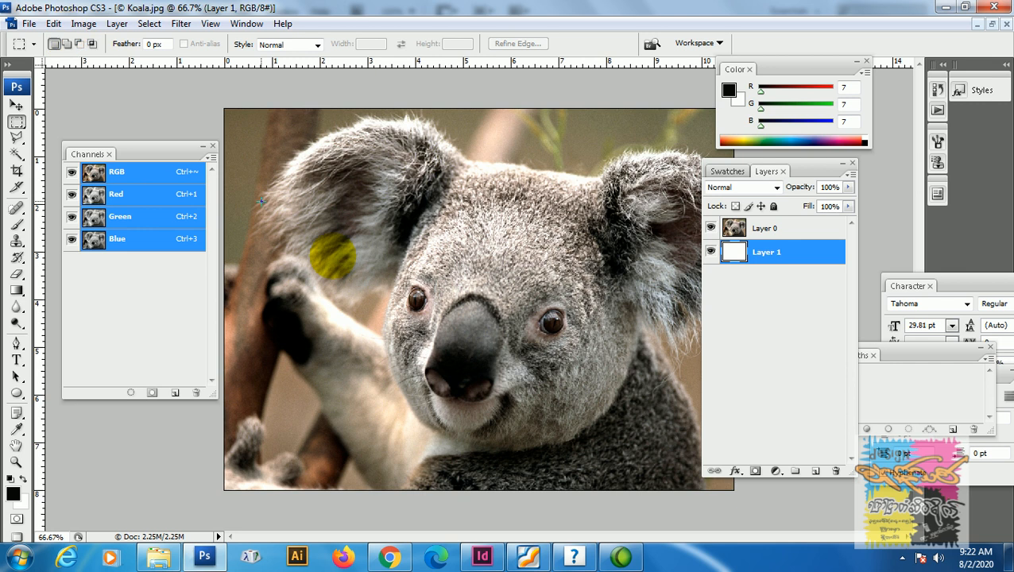
left_click(13, 494)
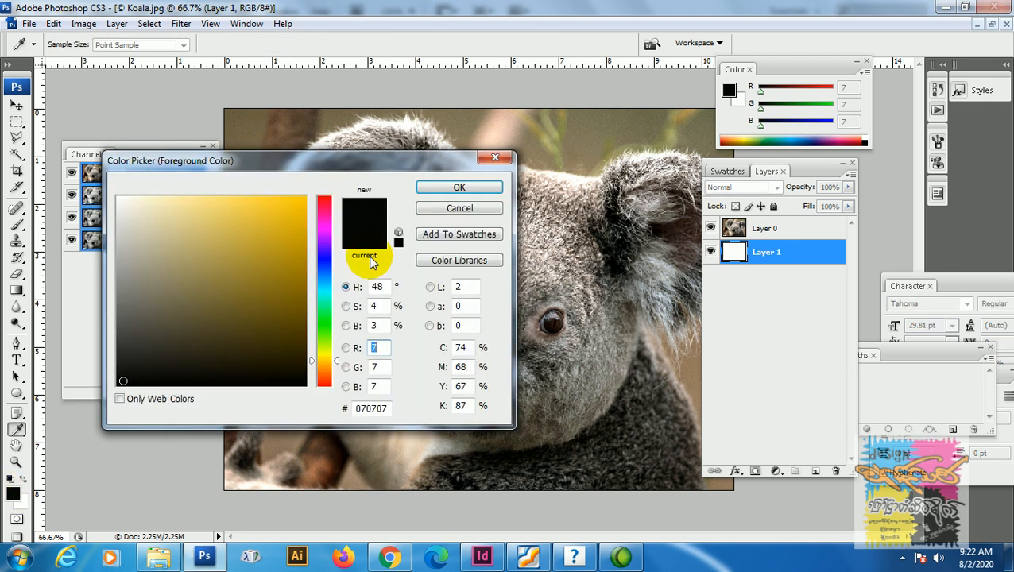
left_click(321, 207)
left_click(300, 203)
left_click(445, 187)
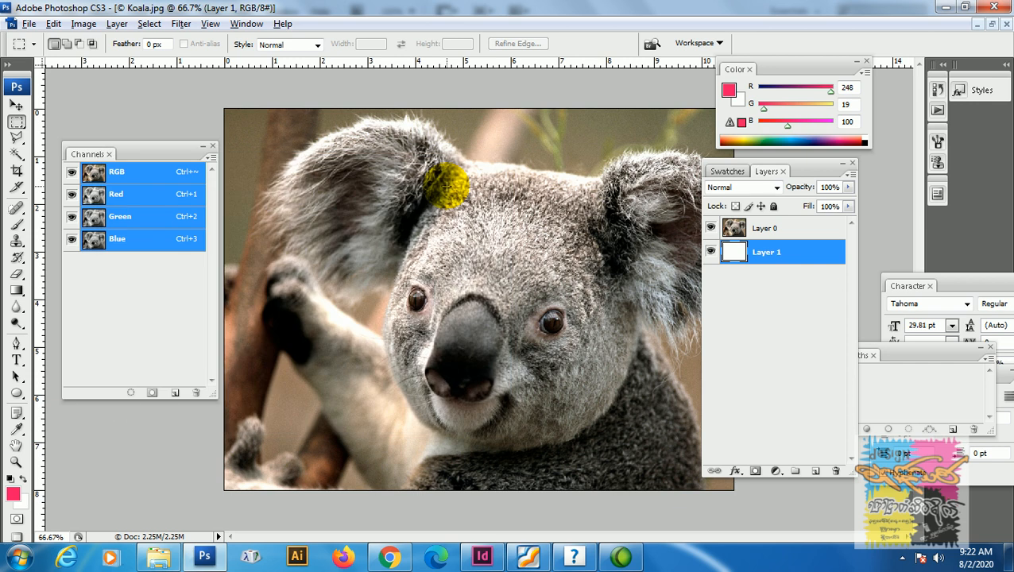
key("alt+BackSpace")
Try masking Layer 0 with a rectangular selection around the koala's face, undo the mask and deselect.
left_click(799, 228)
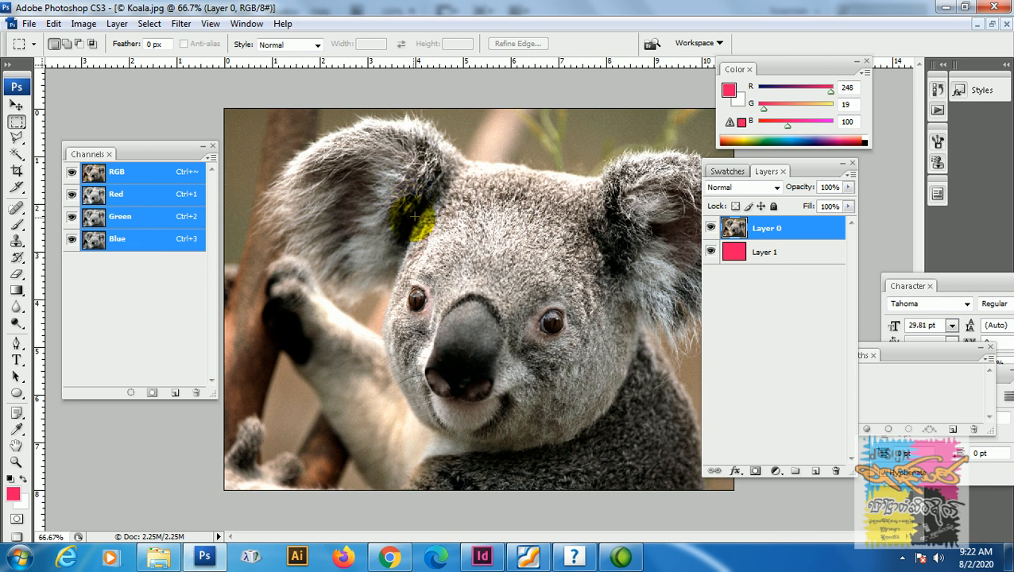
left_click_drag(386, 199, 576, 409)
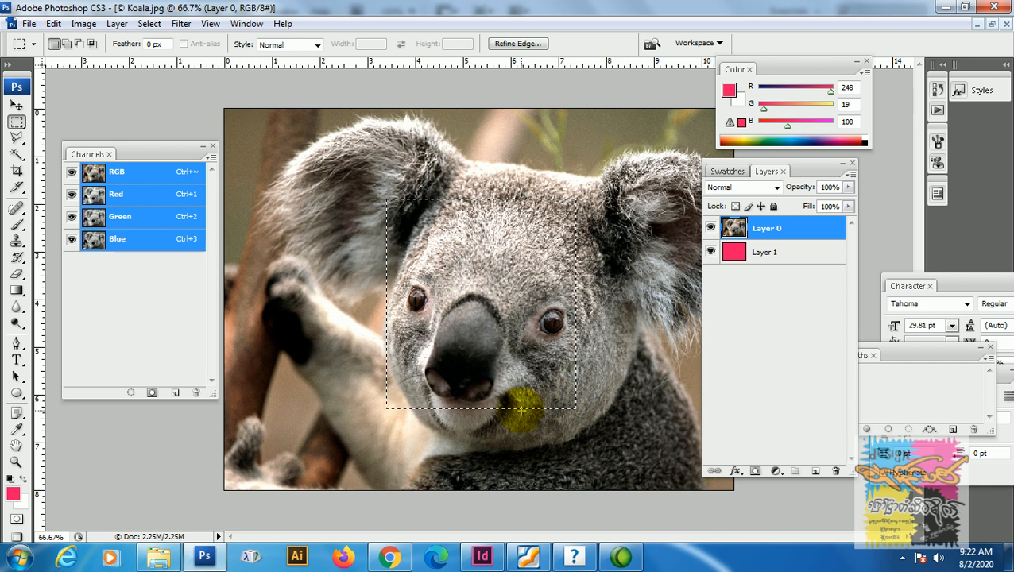
left_click(751, 471)
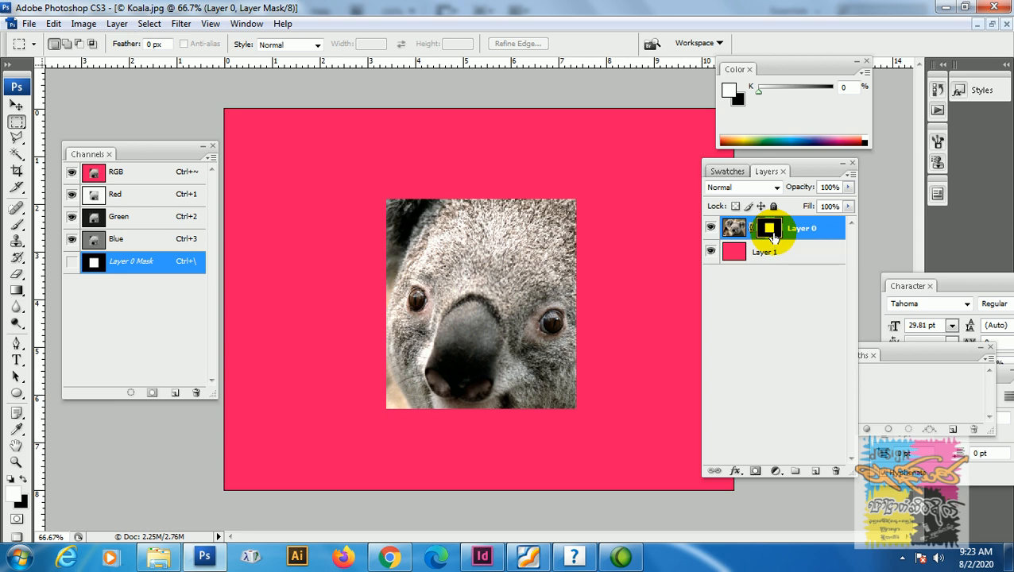
key("ctrl+z")
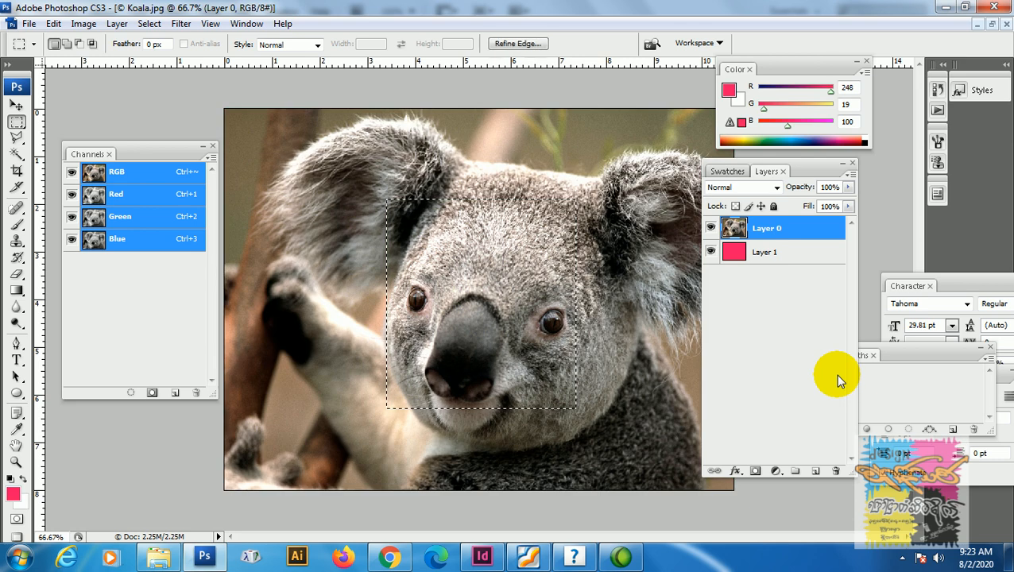
key("ctrl+d")
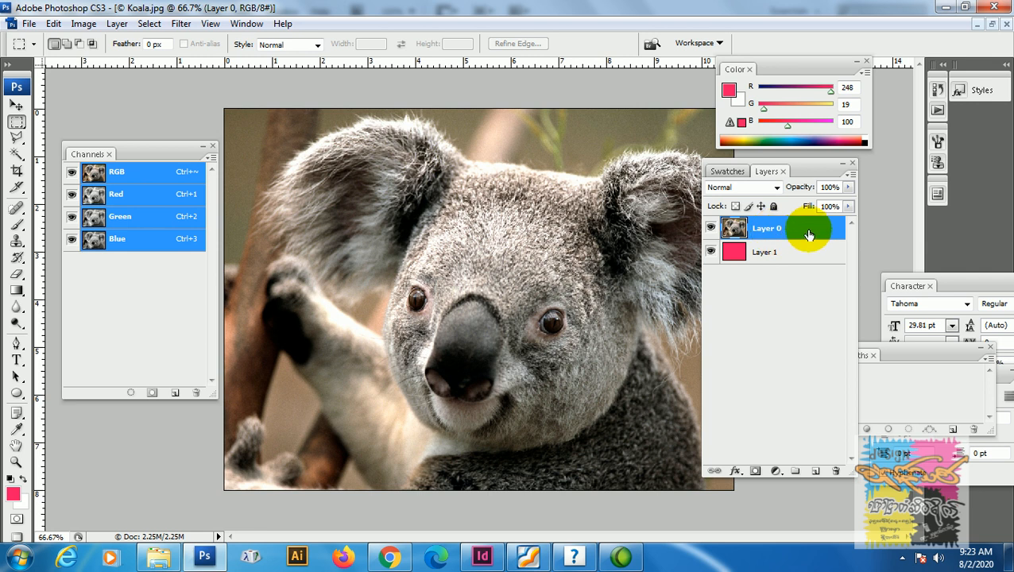
Try adding a layer mask to Layer 0 without a selection, undo it, and check the Layer mask topics in Untitled-1.
left_click(754, 472)
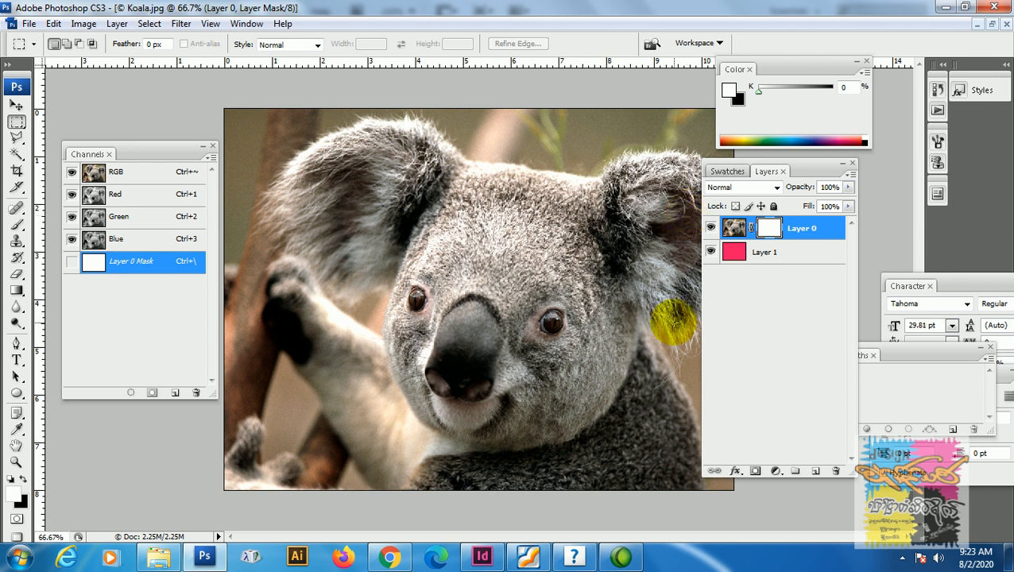
key("ctrl+z")
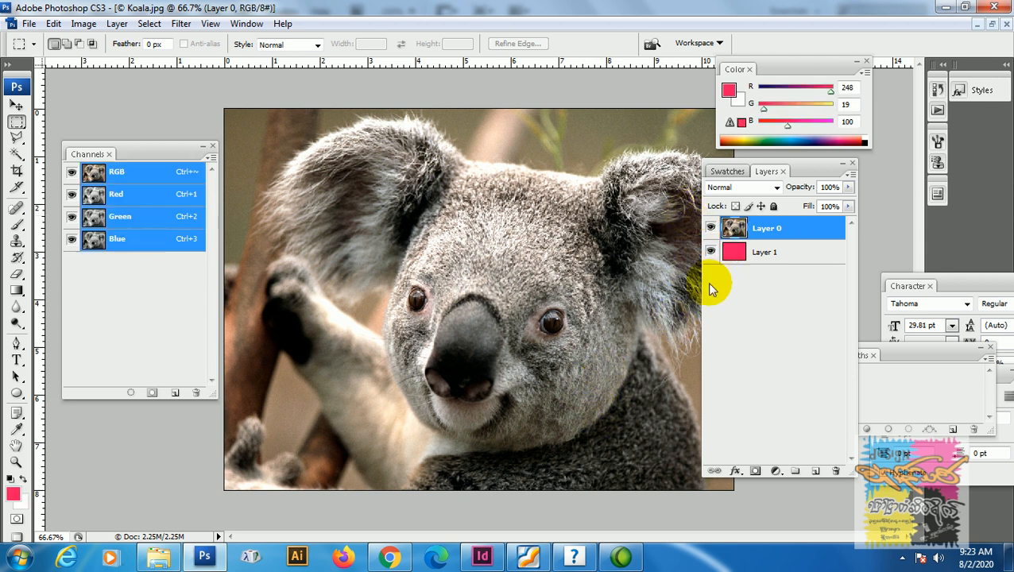
key("ctrl+Tab")
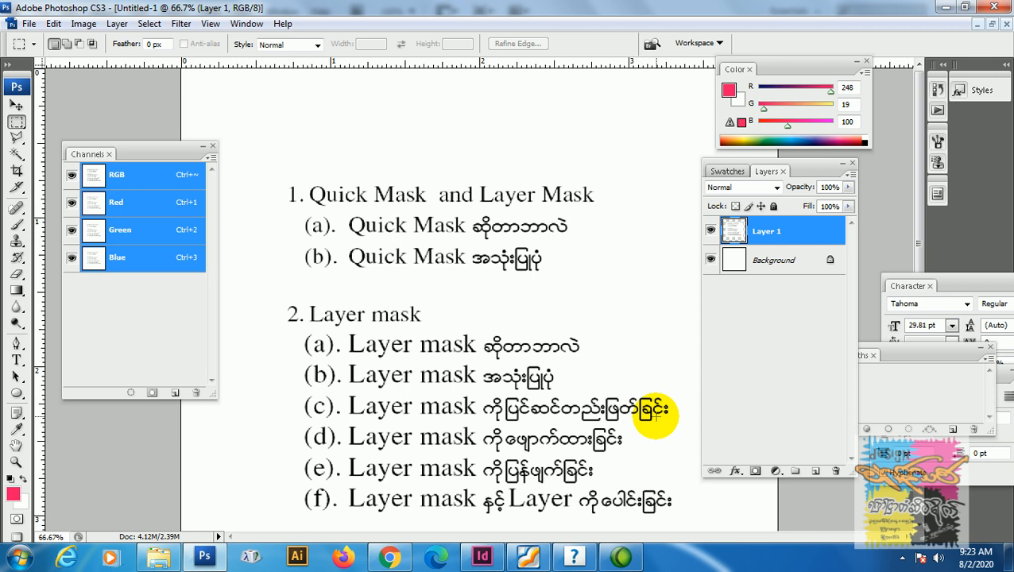
key("ctrl+Tab")
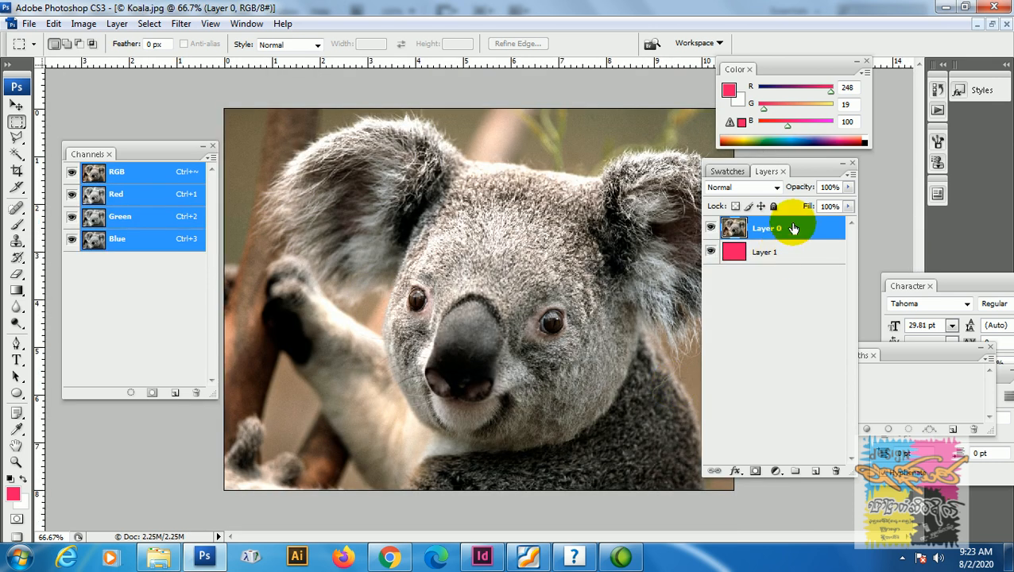
Mask Layer 0 with a rectangular selection over the koala's nose and one eye, and move the image and mask together up and to the left.
left_click_drag(434, 225, 581, 404)
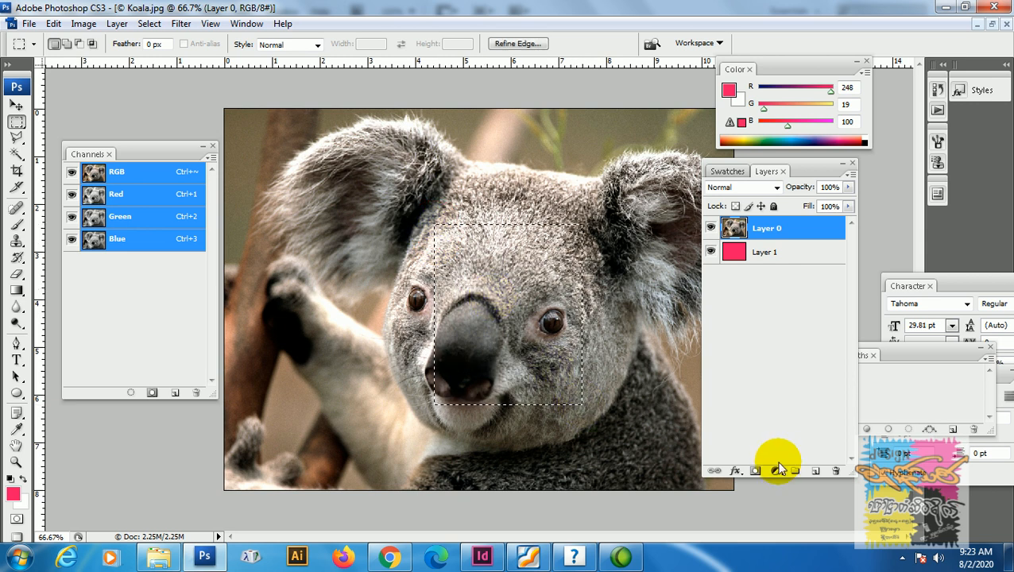
left_click(755, 471)
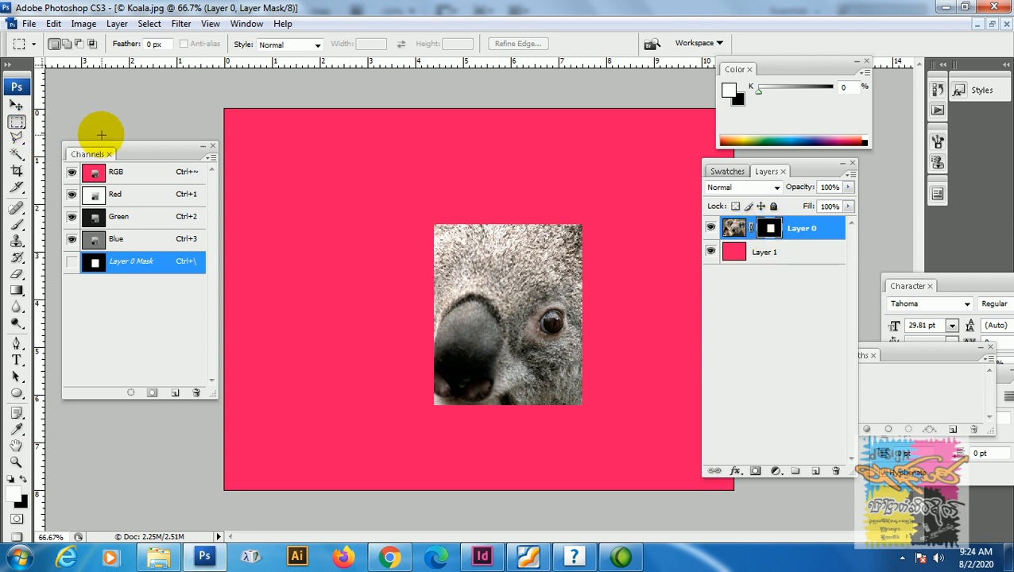
left_click(15, 105)
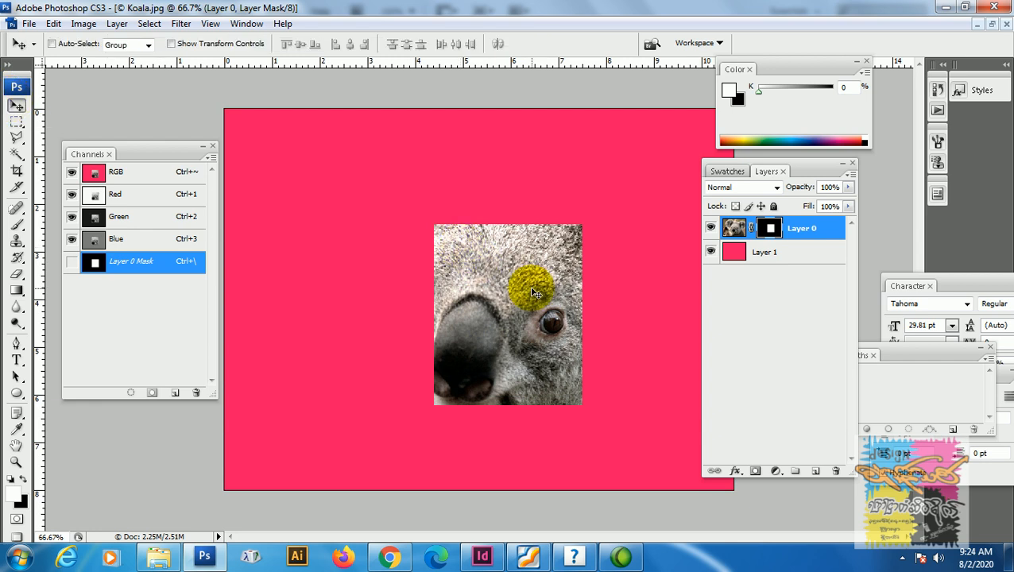
left_click_drag(531, 289, 498, 264)
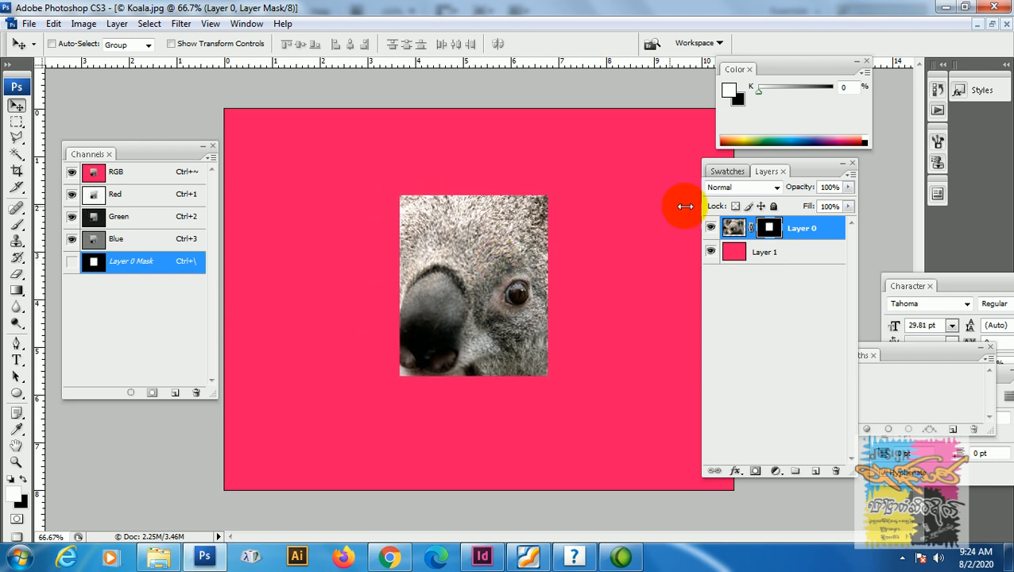
Unlink Layer 0's mask from its image and scale only the image to about 53.4% within the mask.
left_click(750, 229)
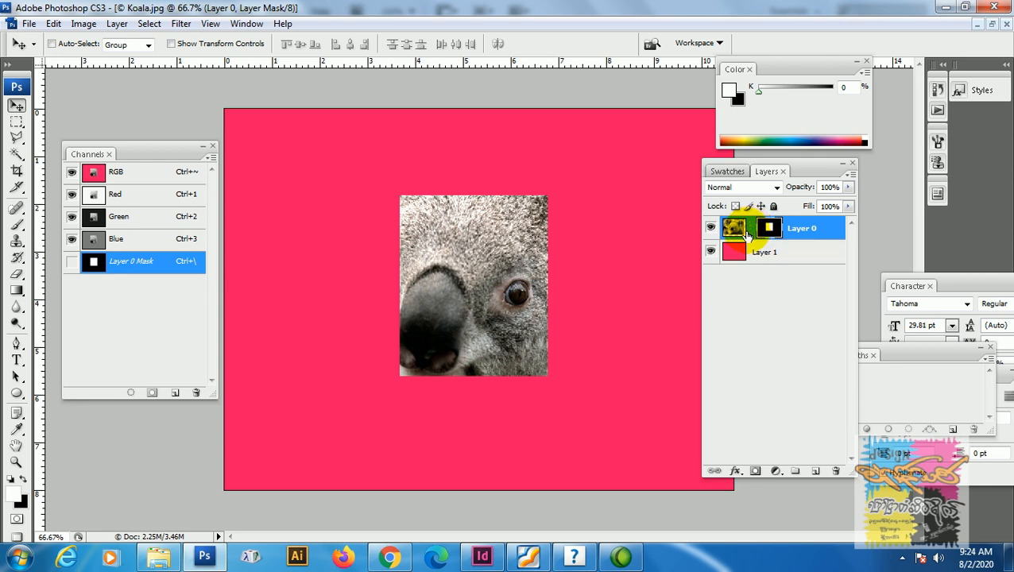
left_click(731, 230)
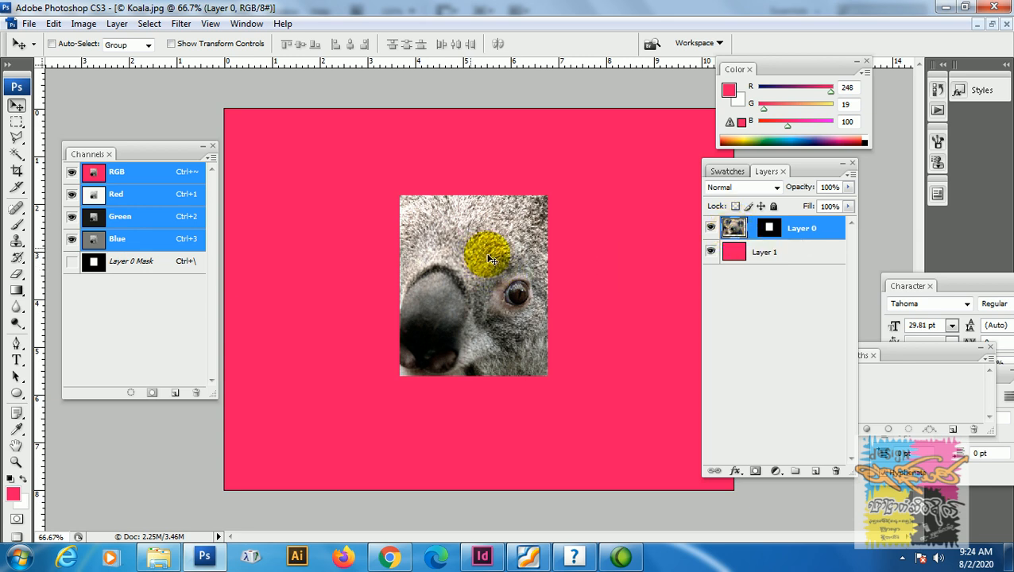
mouse_move(491, 259)
left_mouse_down()
mouse_move(516, 272)
mouse_move(526, 312)
mouse_move(488, 294)
mouse_move(487, 251)
mouse_move(515, 267)
mouse_move(493, 279)
left_mouse_up()
key("ctrl+t")
left_click_drag(224, 109, 325, 196)
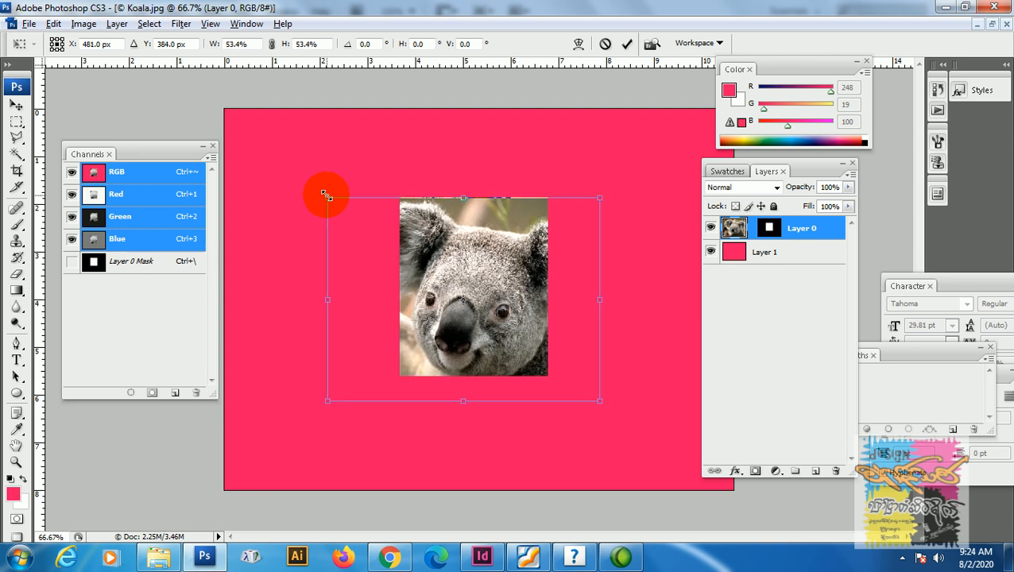
left_click(627, 43)
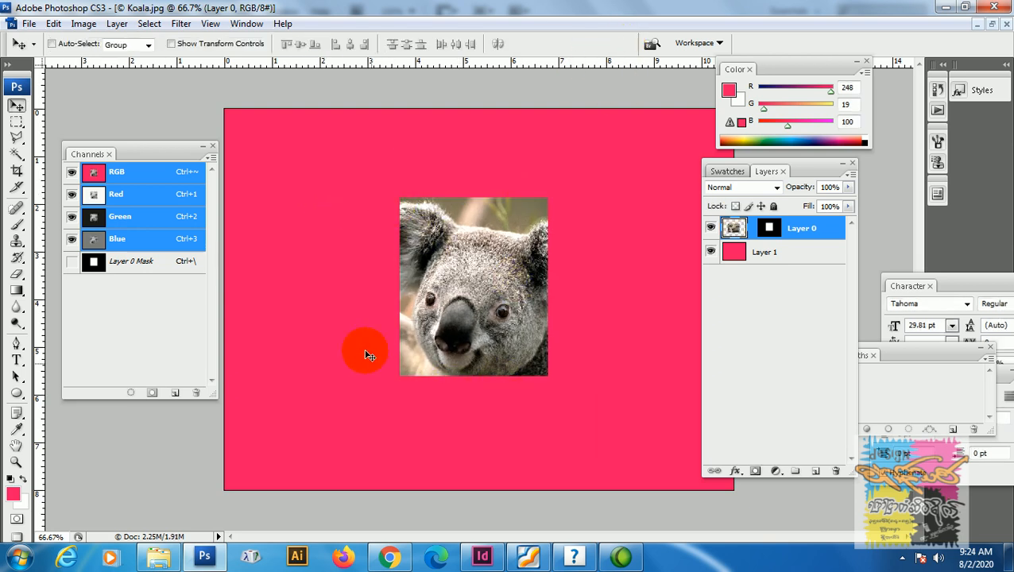
Shift the koala image slightly to the right inside the fixed mask and enlarge it to about 150.2%.
left_click_drag(418, 278, 449, 284)
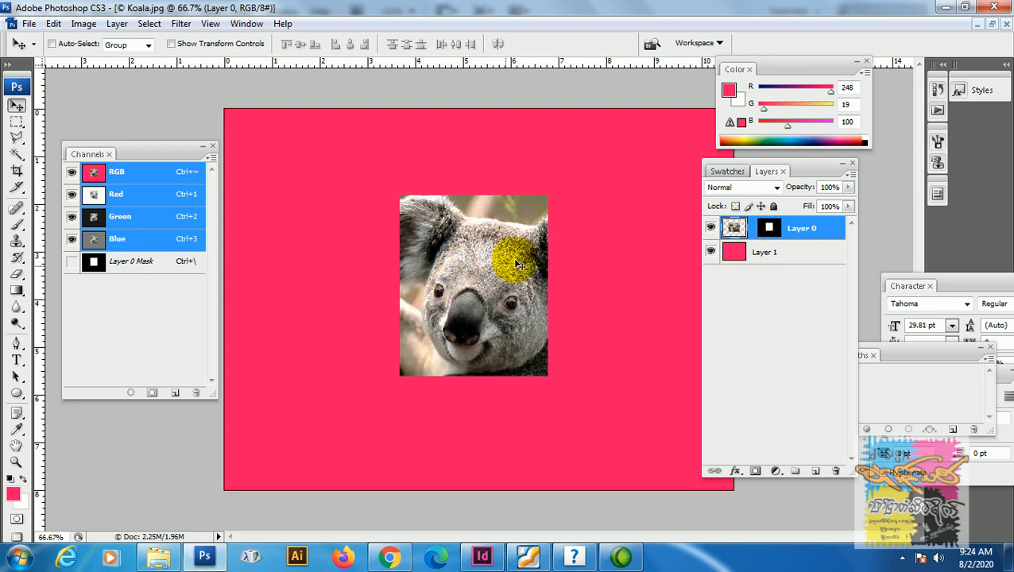
key("ctrl+t")
left_click_drag(340, 188, 267, 138)
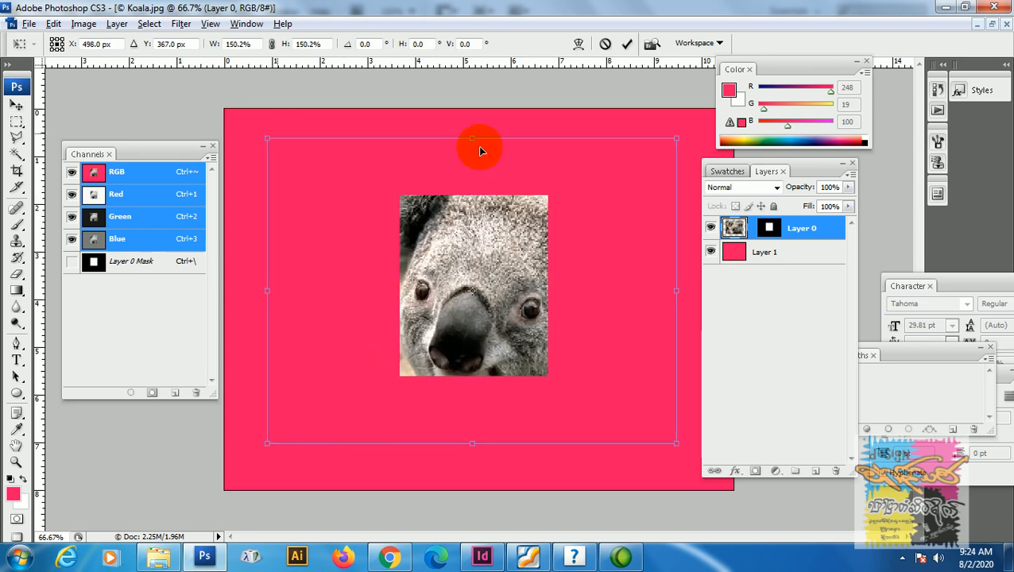
left_click(626, 44)
Move only Layer 0's mask, slightly down and to the left over the koala image.
left_click(768, 228)
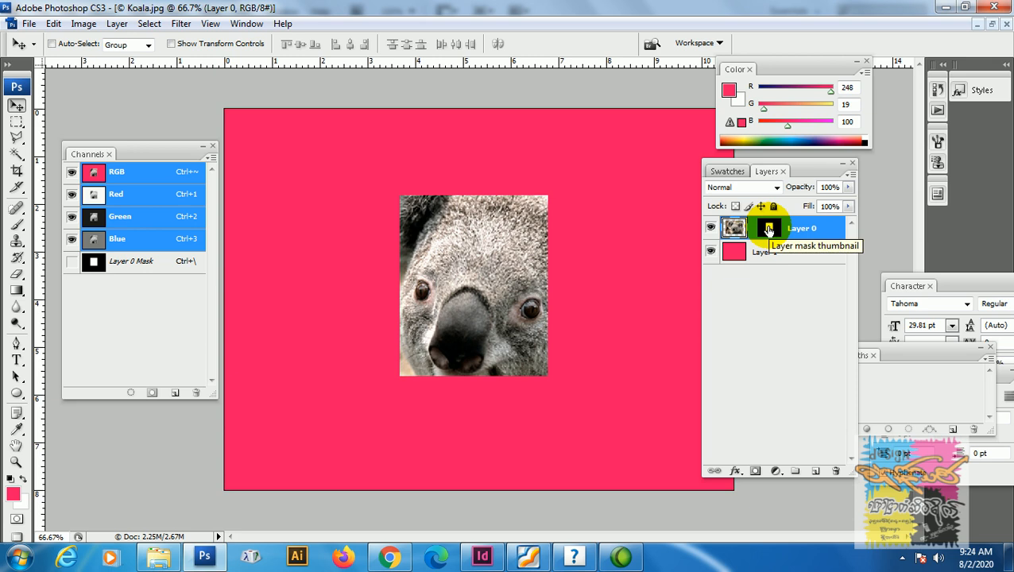
left_click(768, 229)
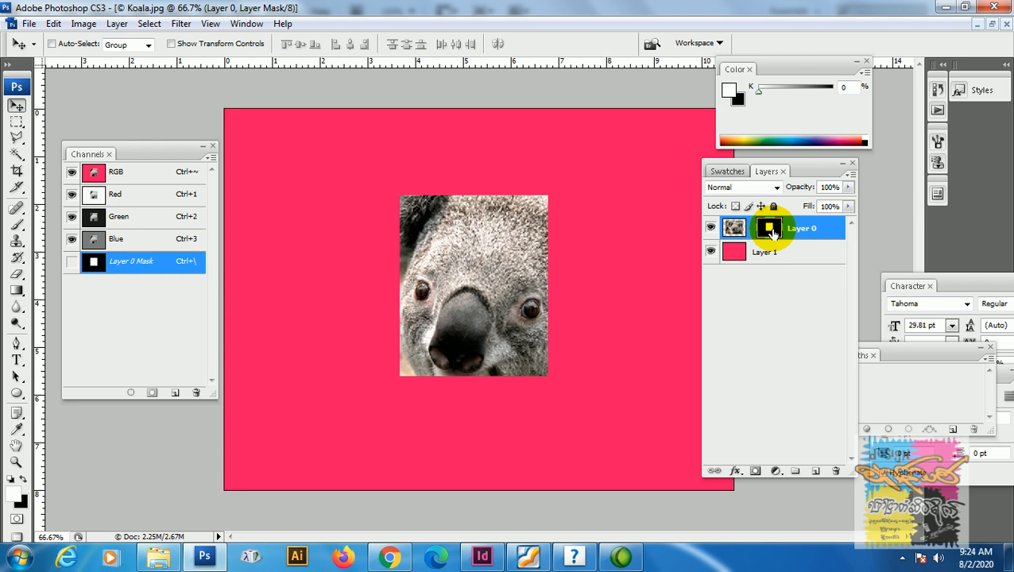
left_click_drag(482, 276, 560, 291)
left_click_drag(520, 294, 453, 318)
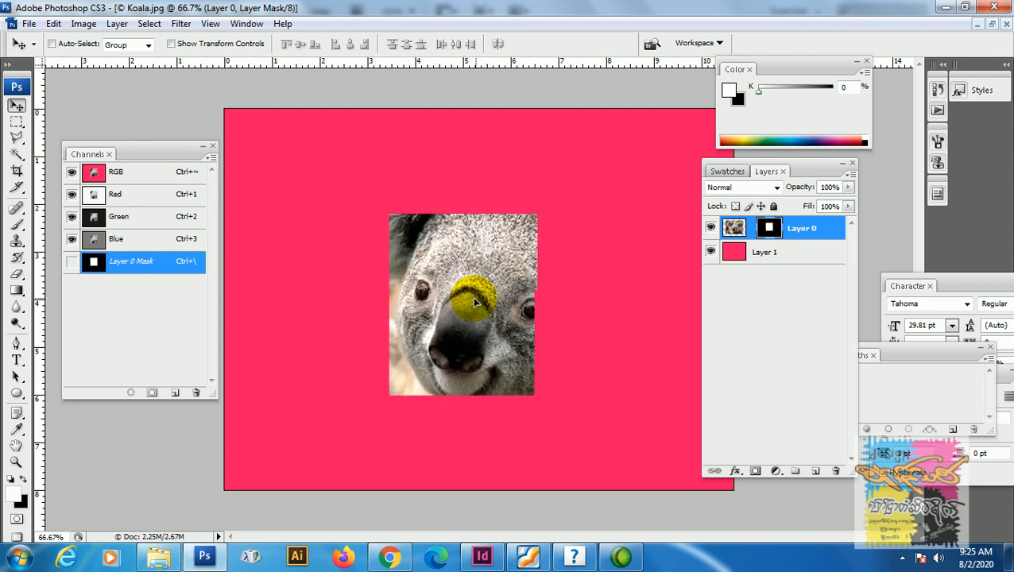
Scale only Layer 0's mask to about 133.8%, rotate it about 19.2 degrees, and move it slightly up and to the right.
key("ctrl+t")
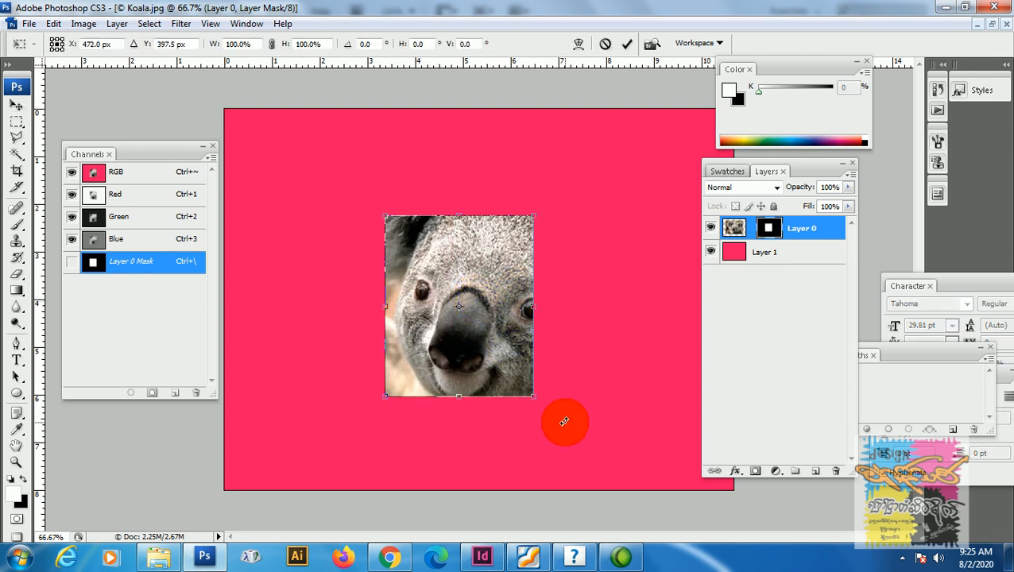
mouse_move(564, 420)
left_mouse_down()
mouse_move(579, 369)
mouse_move(546, 412)
left_mouse_up()
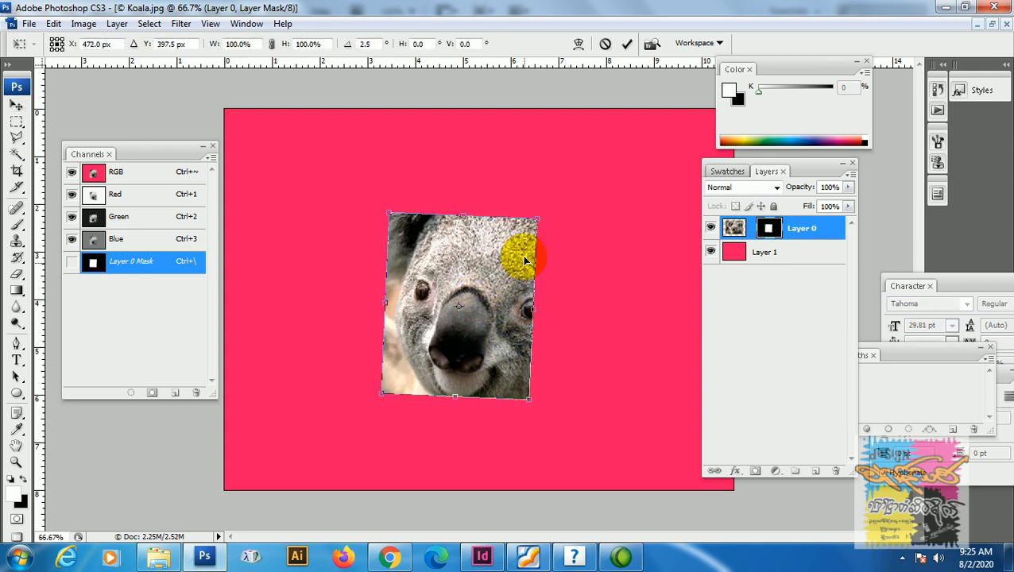
left_click_drag(542, 215, 608, 265)
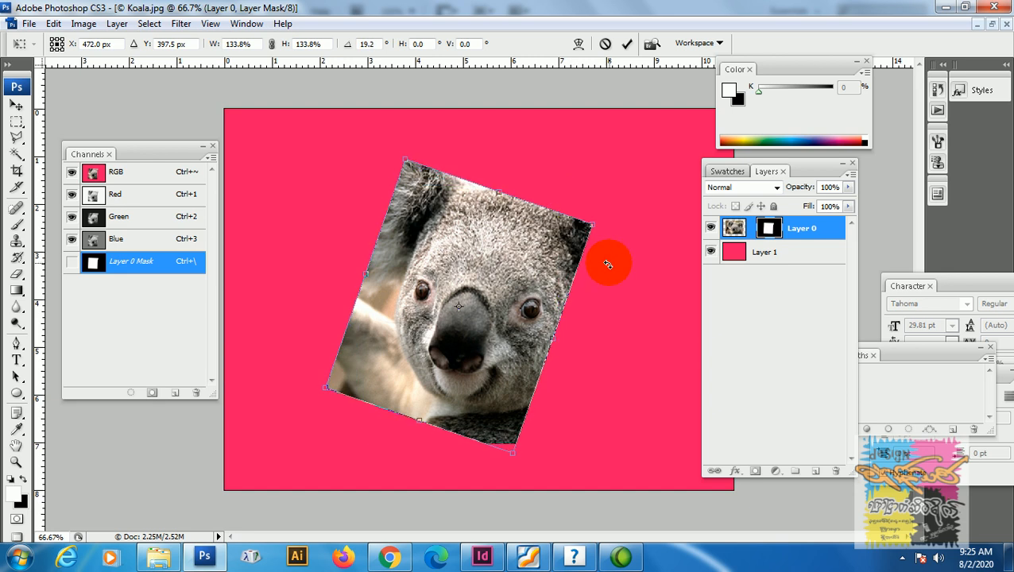
left_click(626, 45)
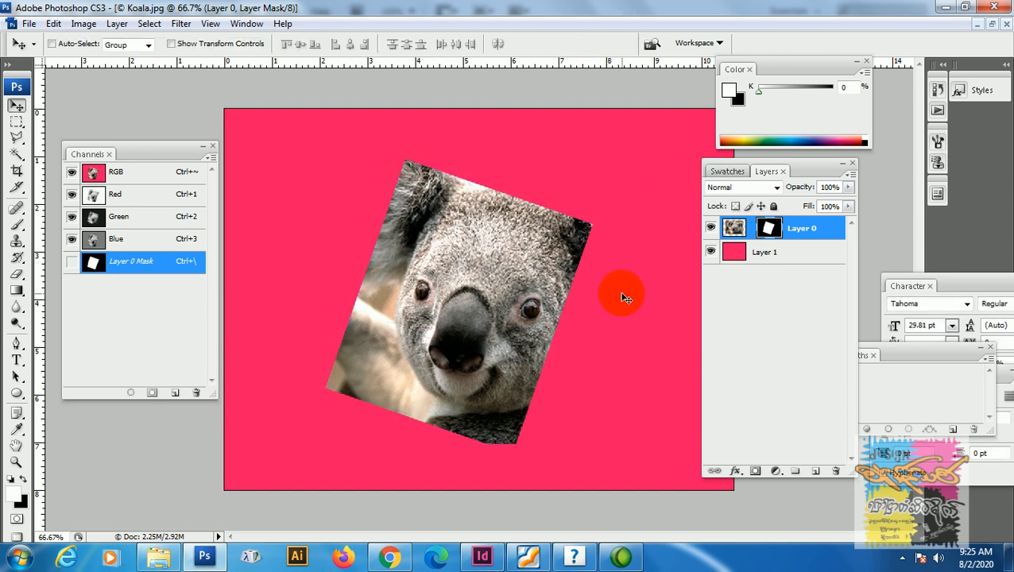
left_click_drag(531, 314, 547, 301)
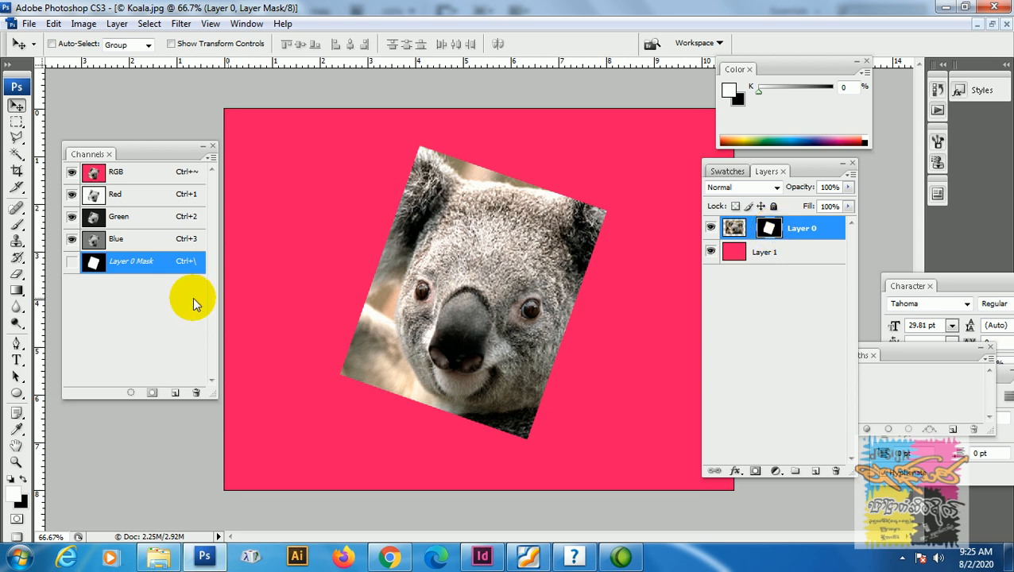
Paint white on Layer 0's mask with a size 100 brush to reveal more koala along the mask's left and lower edges.
left_click(17, 226)
mouse_move(253, 266)
left_mouse_down()
mouse_move(293, 266)
mouse_move(294, 286)
mouse_move(264, 330)
left_mouse_up()
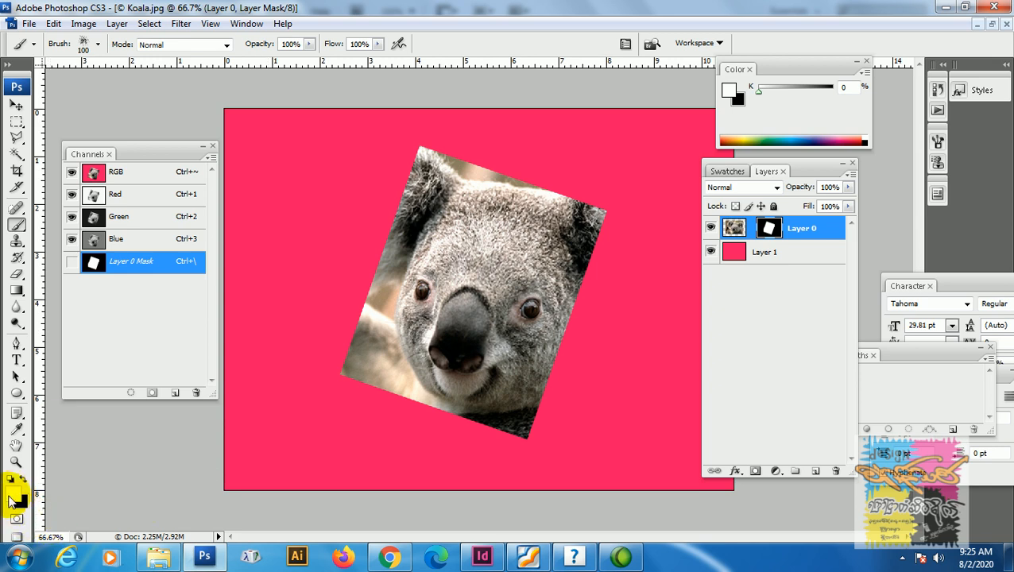
left_click(23, 480)
mouse_move(383, 318)
left_mouse_down()
mouse_move(393, 294)
mouse_move(343, 335)
mouse_move(377, 274)
mouse_move(334, 362)
mouse_move(408, 164)
mouse_move(365, 318)
mouse_move(423, 159)
mouse_move(399, 195)
mouse_move(417, 143)
mouse_move(359, 280)
left_mouse_up()
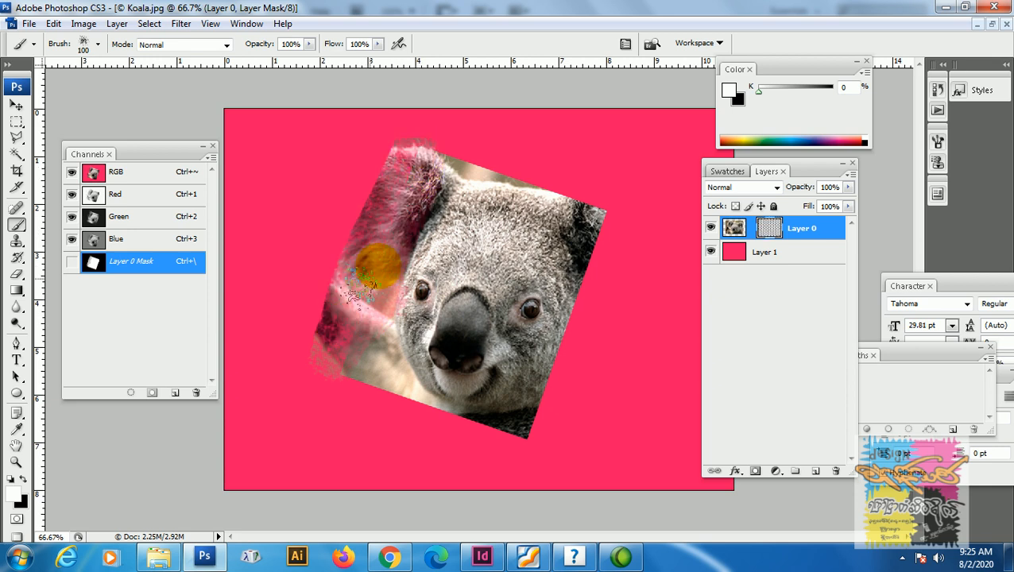
mouse_move(368, 347)
left_mouse_down()
mouse_move(409, 216)
mouse_move(366, 350)
mouse_move(388, 259)
mouse_move(345, 359)
mouse_move(395, 205)
mouse_move(333, 449)
mouse_move(342, 401)
mouse_move(321, 374)
mouse_move(519, 450)
left_mouse_up()
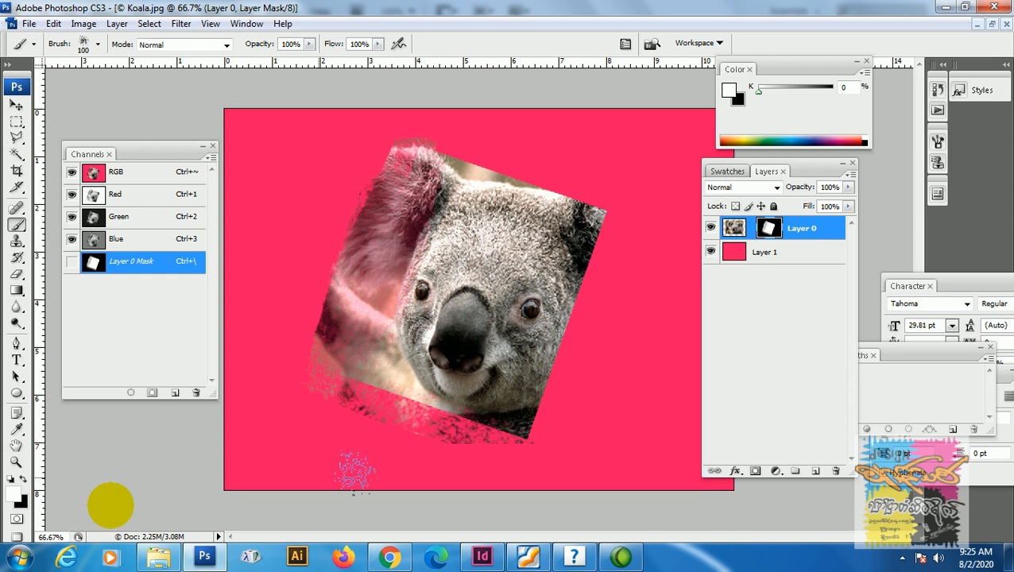
Paint black on Layer 0's mask over the koala's nose, forehead and lower body to partly hide them.
left_click(22, 479)
mouse_move(390, 493)
left_mouse_down()
mouse_move(537, 445)
mouse_move(413, 427)
mouse_move(345, 379)
mouse_move(510, 399)
mouse_move(424, 375)
mouse_move(572, 350)
mouse_move(330, 397)
mouse_move(468, 363)
mouse_move(358, 378)
mouse_move(421, 402)
mouse_move(579, 417)
mouse_move(379, 430)
mouse_move(512, 366)
mouse_move(511, 336)
mouse_move(590, 305)
mouse_move(547, 304)
mouse_move(490, 340)
mouse_move(348, 284)
mouse_move(514, 326)
mouse_move(561, 309)
mouse_move(378, 336)
mouse_move(514, 272)
left_mouse_up()
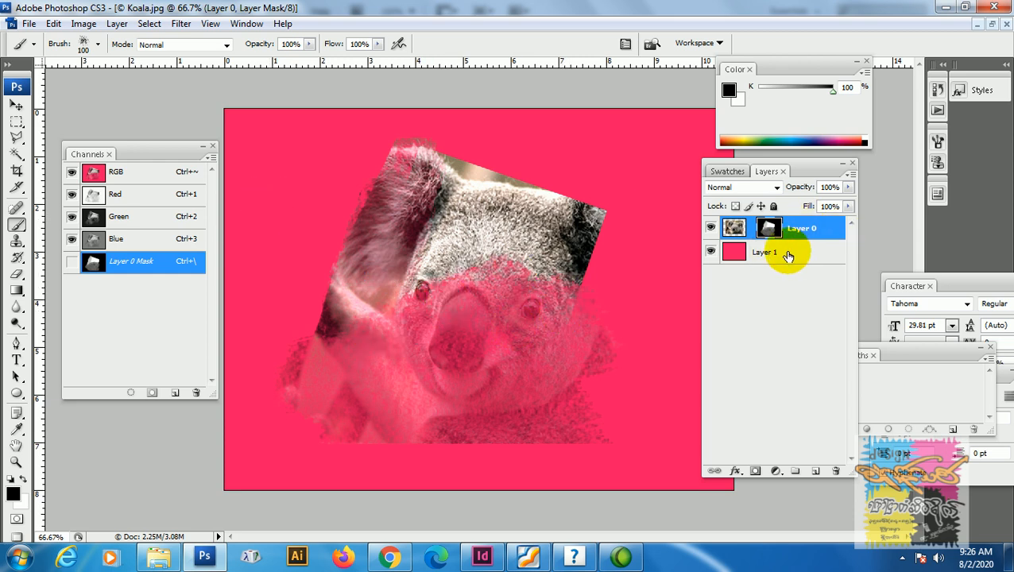
mouse_move(497, 285)
left_mouse_down()
mouse_move(489, 289)
mouse_move(472, 239)
mouse_move(470, 270)
left_mouse_up()
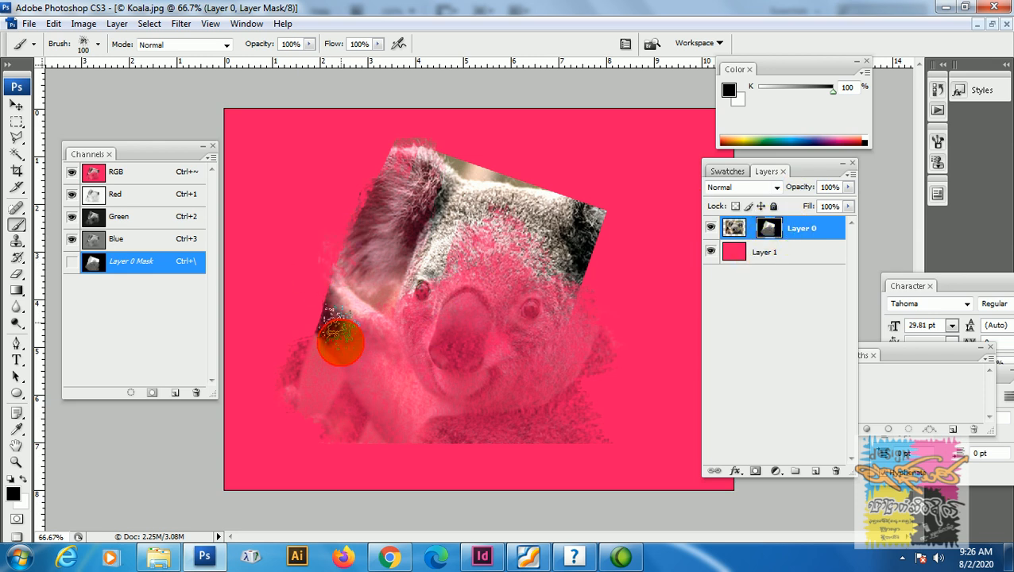
left_click_drag(340, 342, 346, 360)
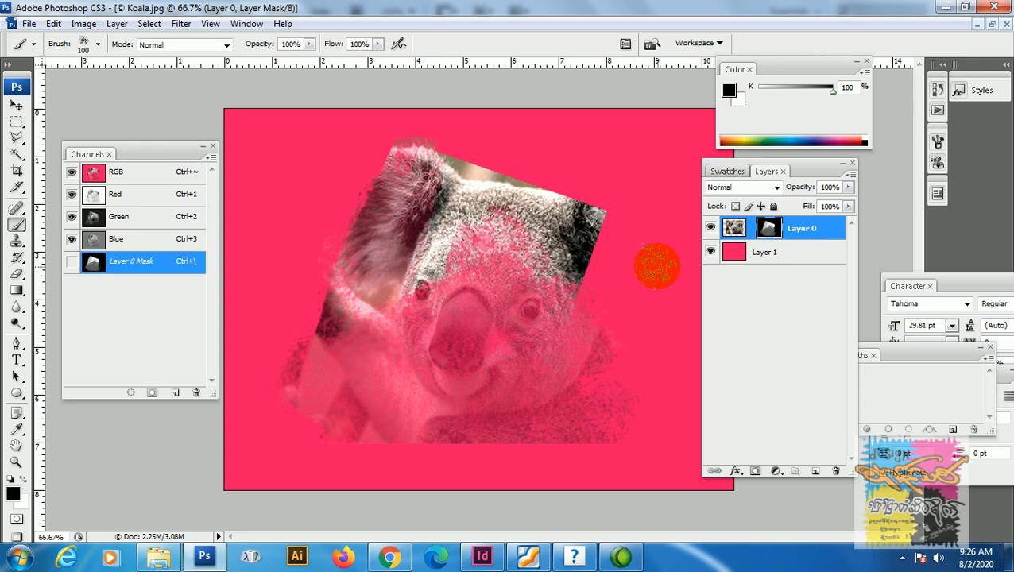
Apply a Radial Blur to Layer 0's mask with amount 10, Spin method and Good quality.
left_click(183, 25)
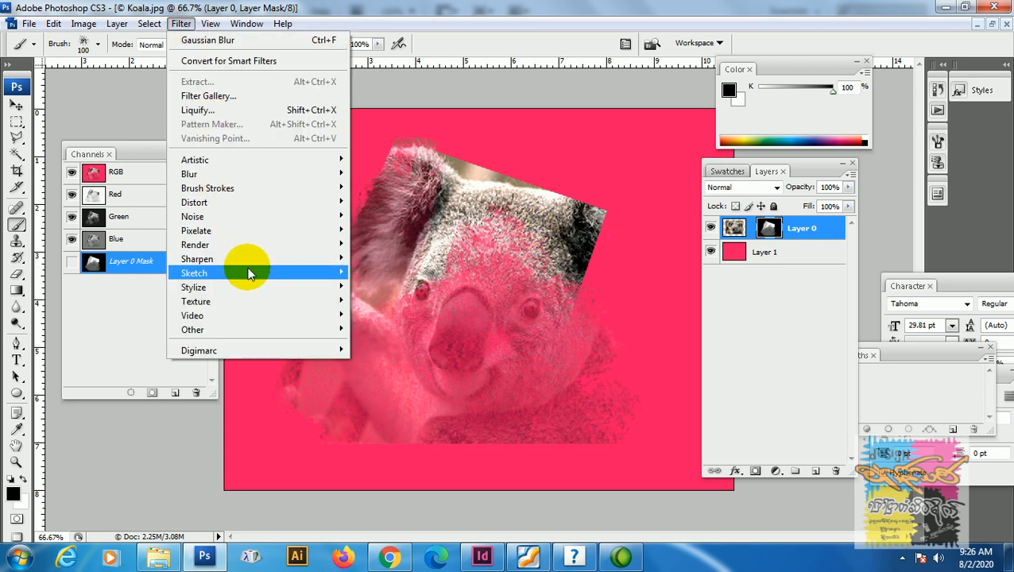
mouse_move(250, 273)
mouse_move(269, 214)
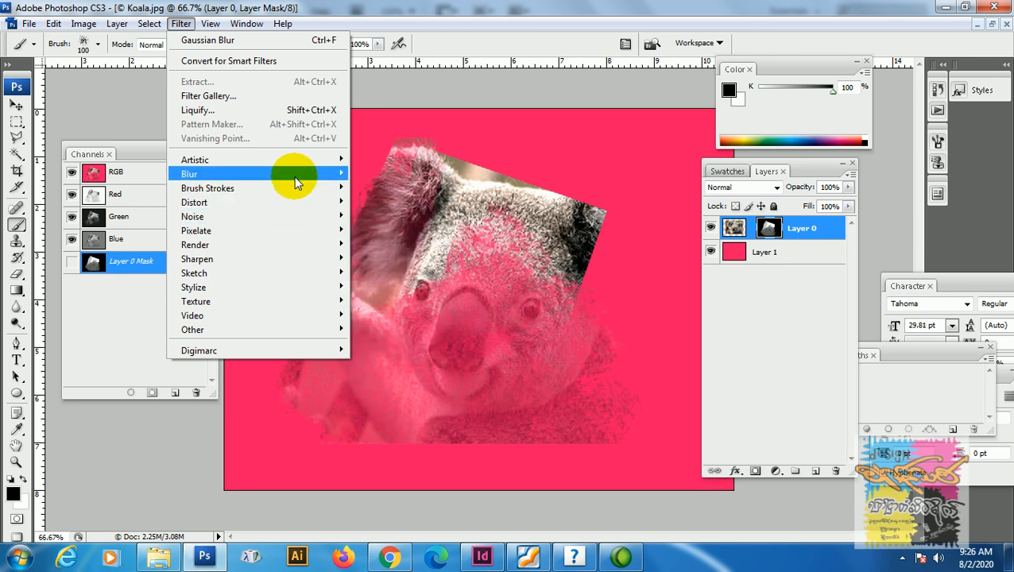
mouse_move(294, 175)
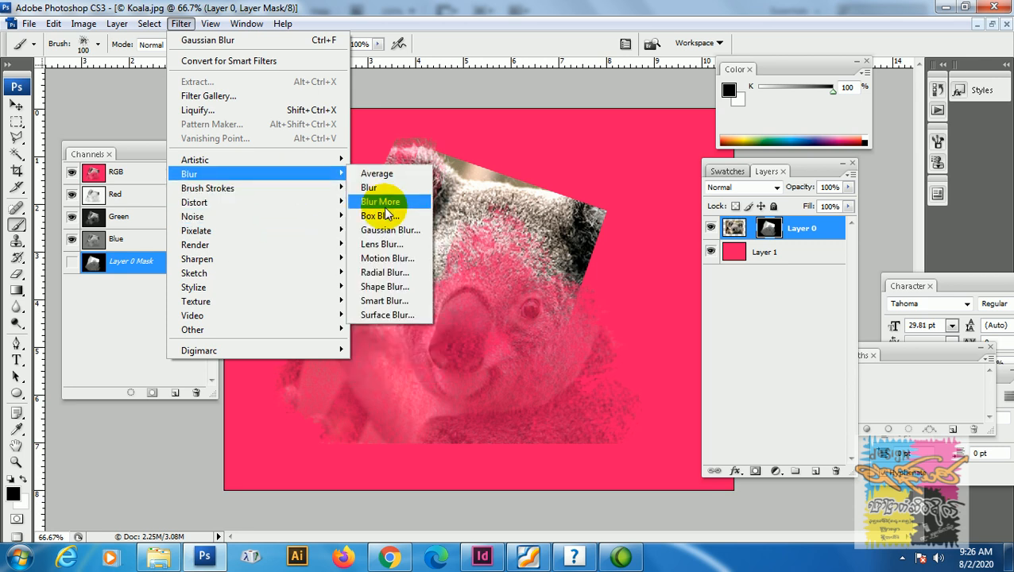
left_click(401, 272)
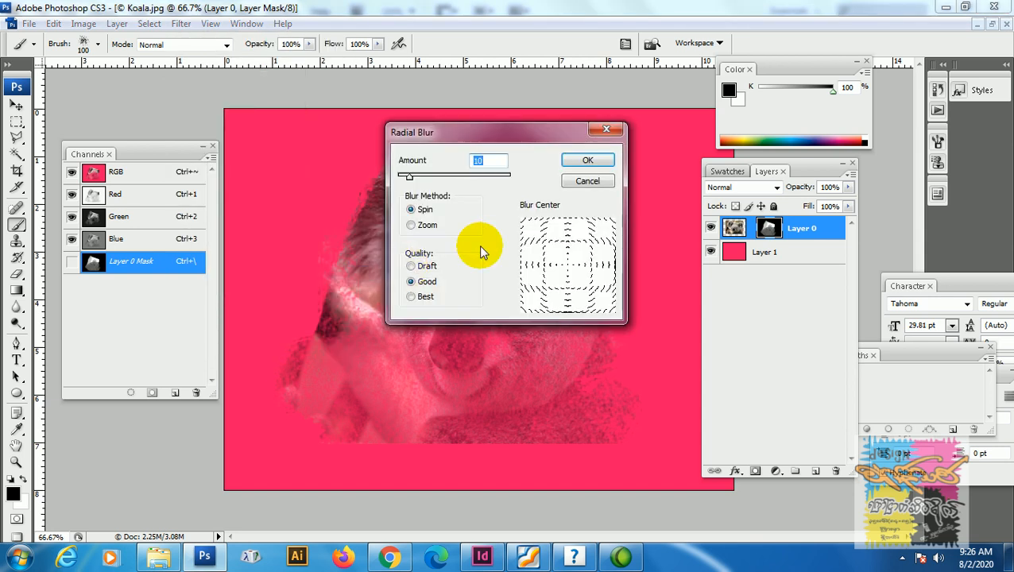
left_click(584, 161)
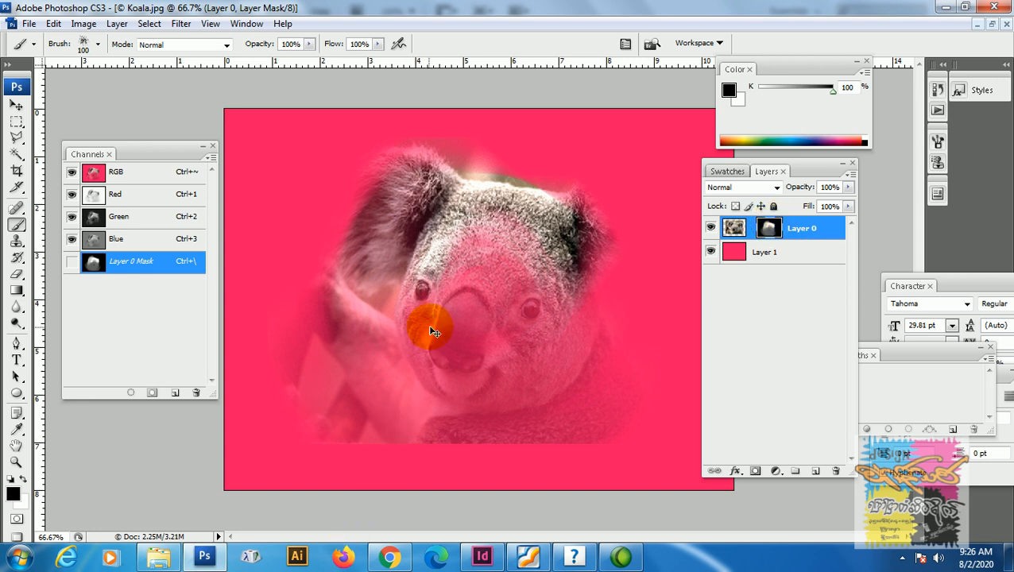
Check the topic list in Untitled-1, and disable and re-enable Layer 0's mask twice in the koala image.
key("ctrl+Tab")
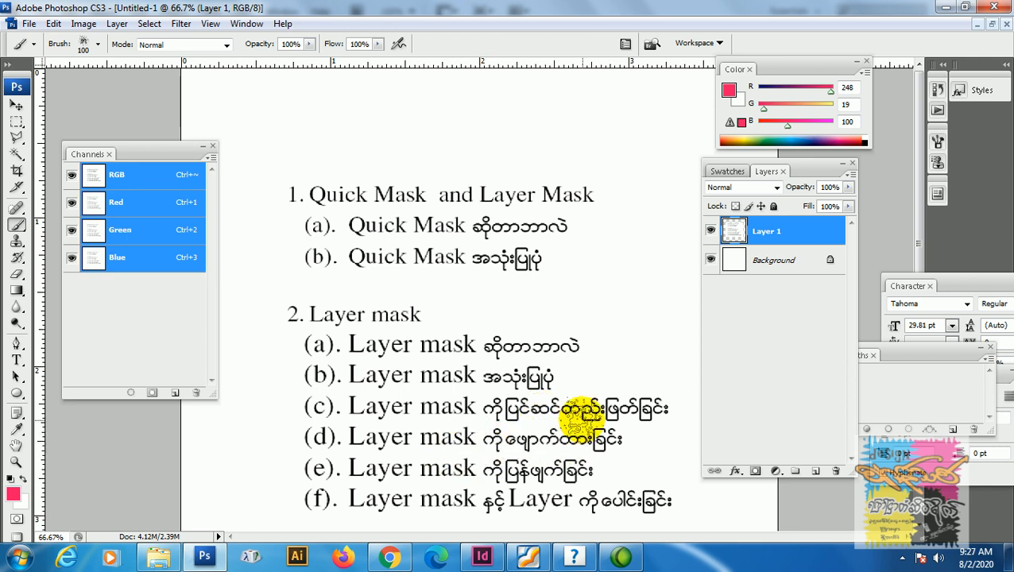
key("ctrl+Tab")
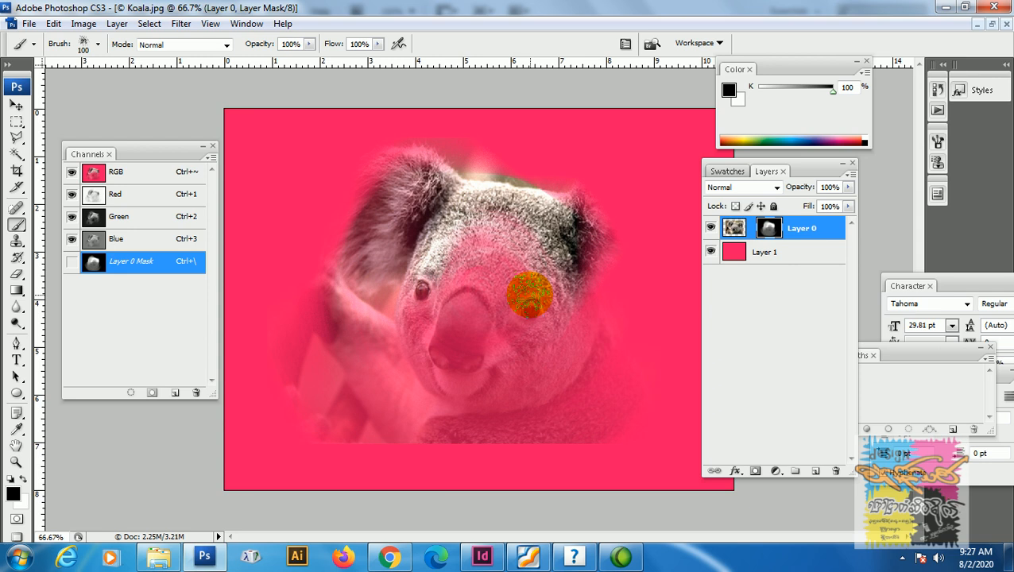
right_click(770, 233)
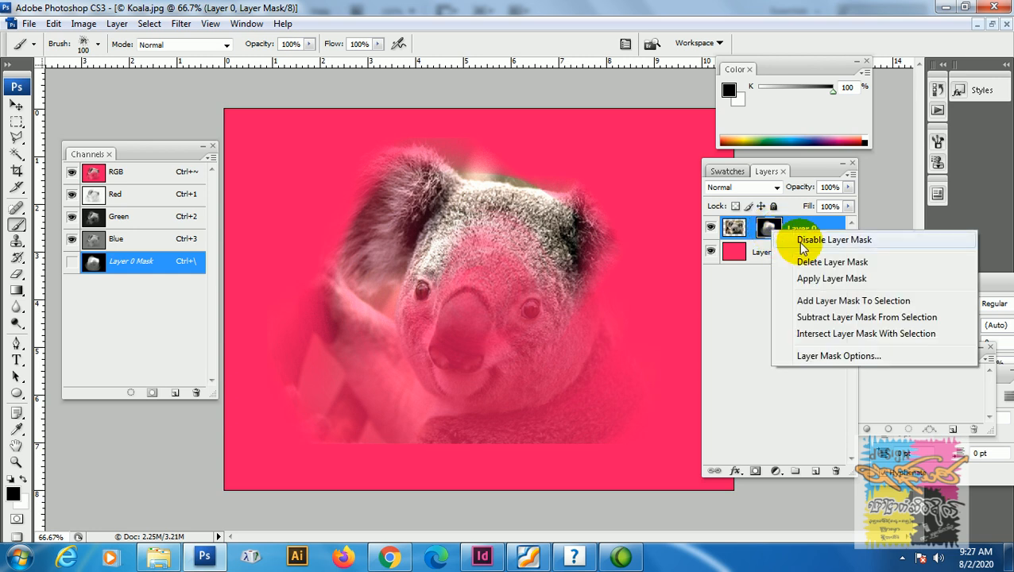
left_click(802, 241)
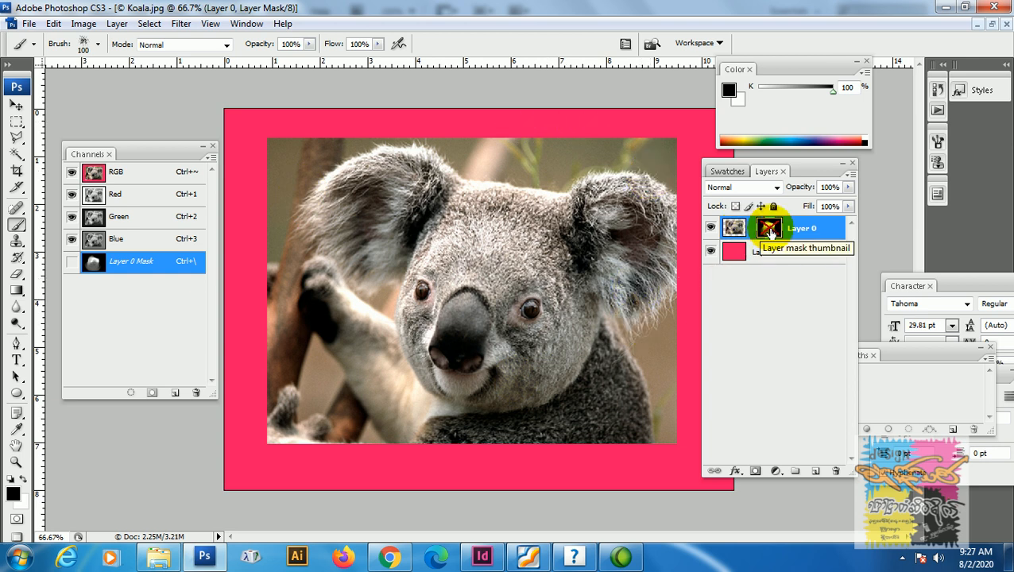
left_click(769, 230, "shift")
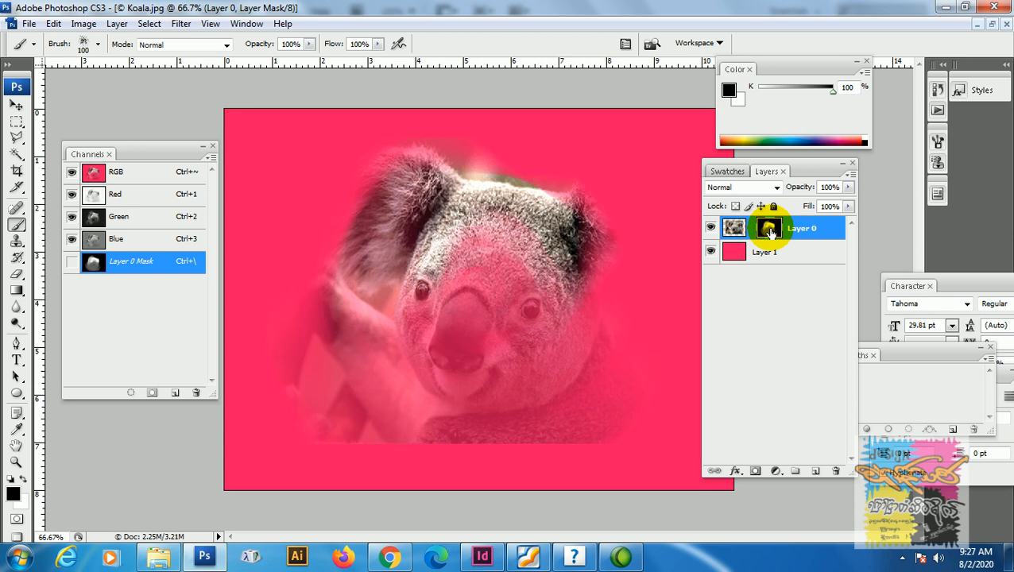
left_click(769, 230, "shift")
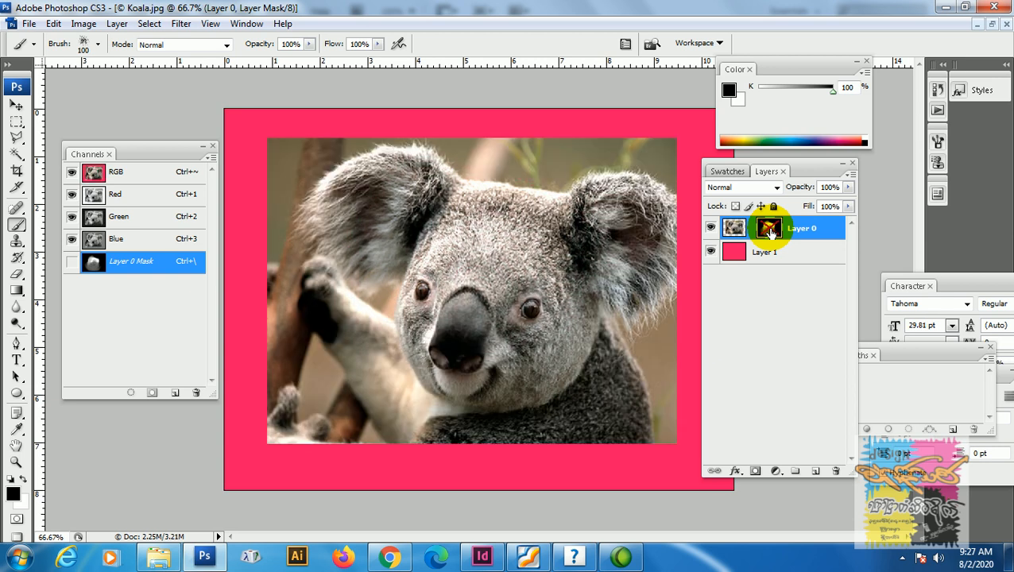
left_click(769, 231, "shift")
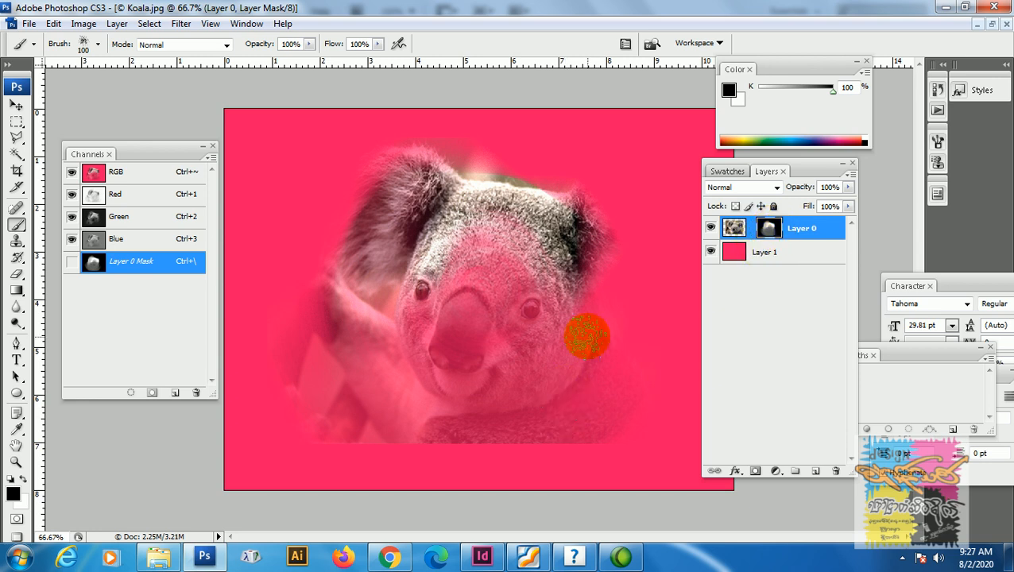
Delete Layer 0's mask from the koala image, restore it, and check the topic list in Untitled-1.
key("ctrl+Tab")
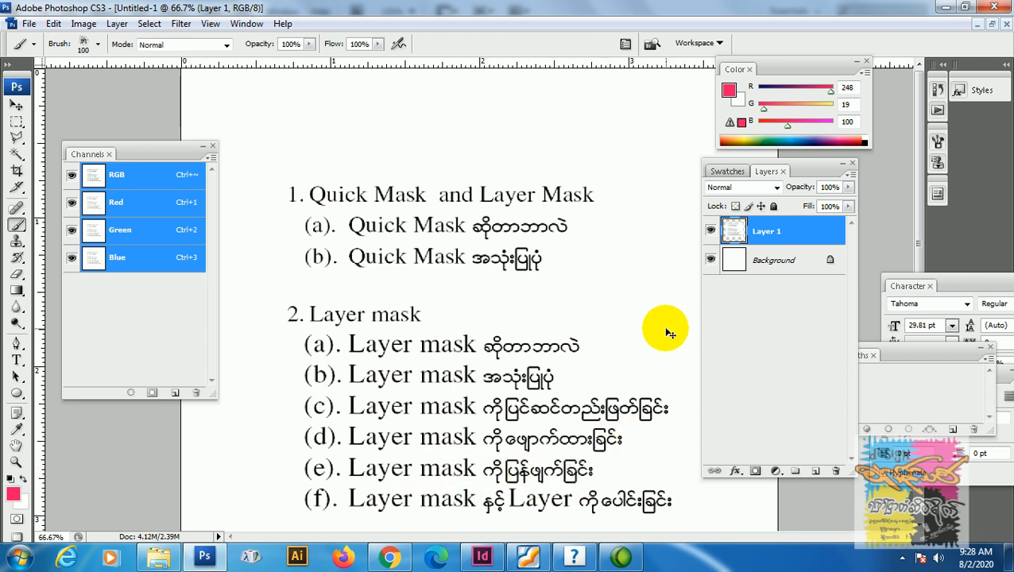
key("ctrl+Tab")
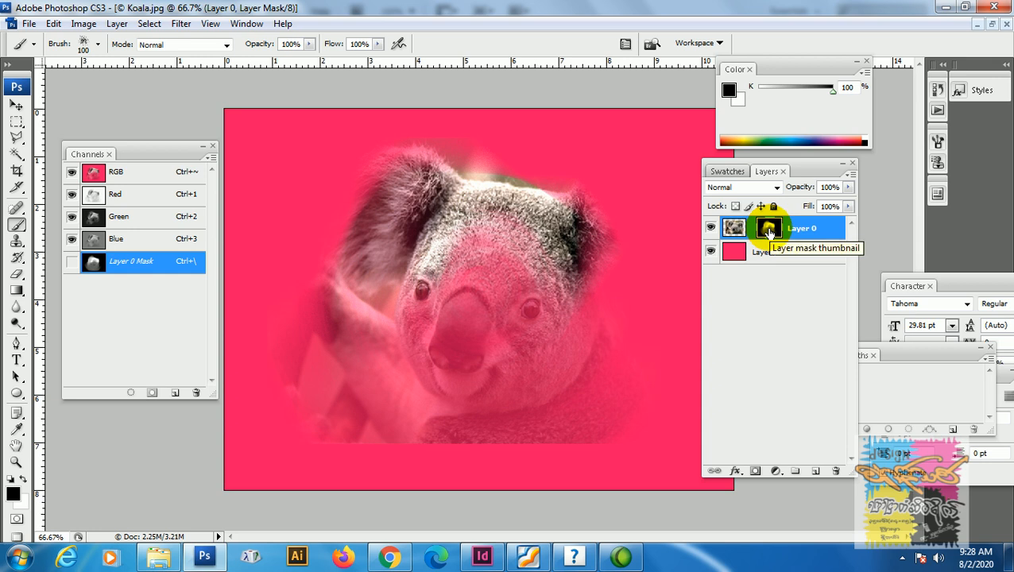
right_click(768, 231)
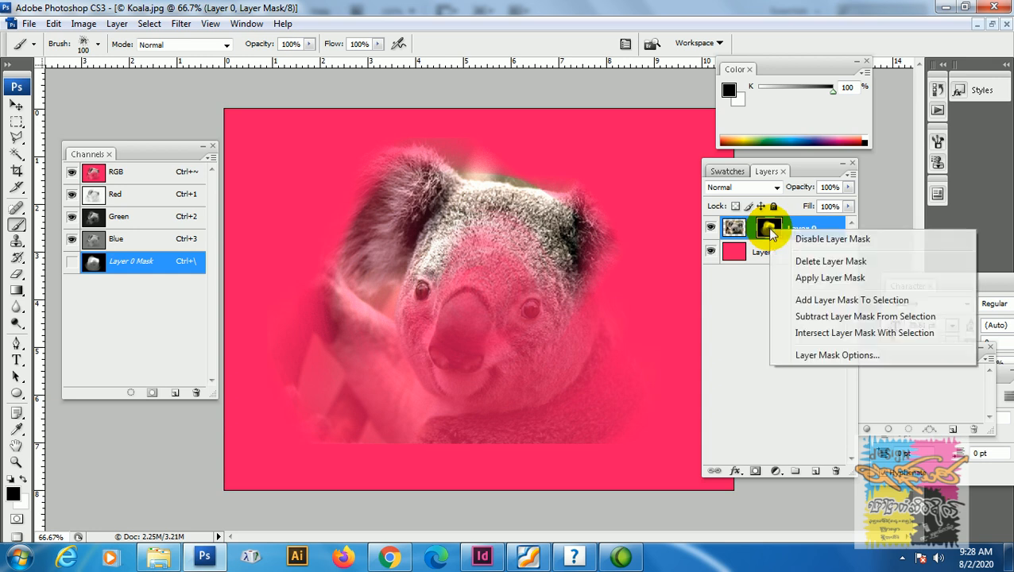
left_click(812, 264)
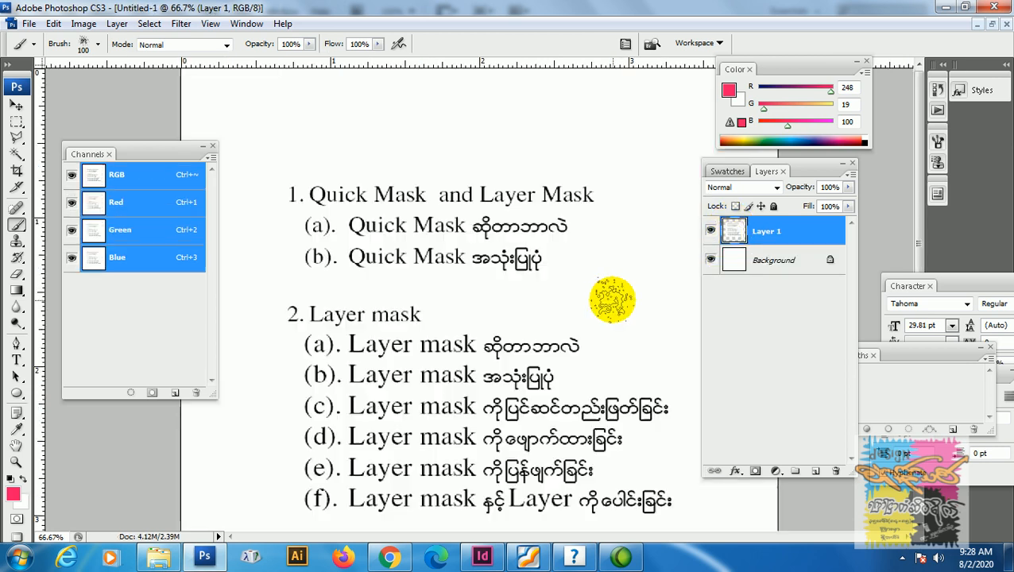
scroll(600, 350, "down", 3)
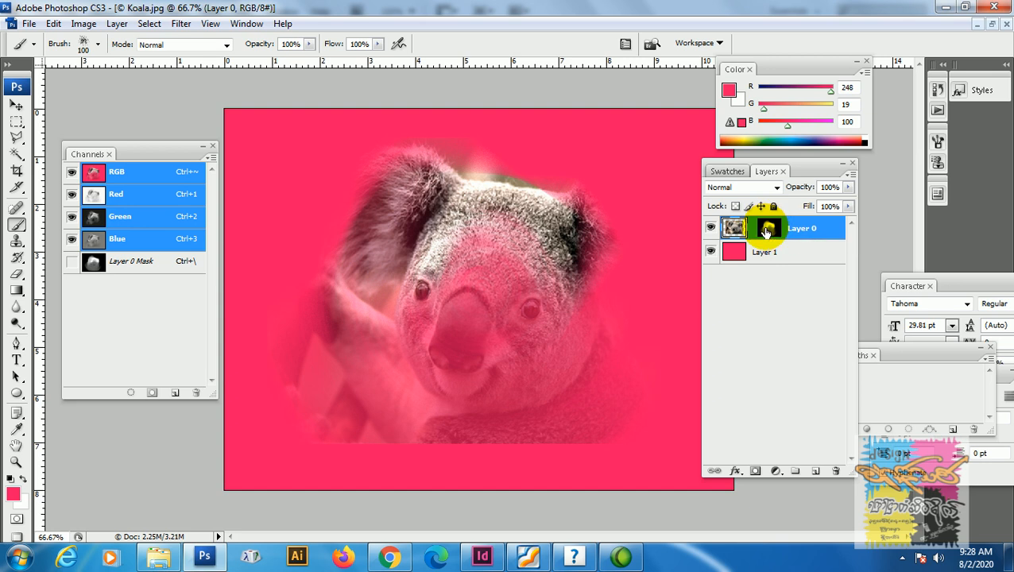
Apply Layer 0's mask permanently so that it merges with the koala image layer.
right_click(768, 229)
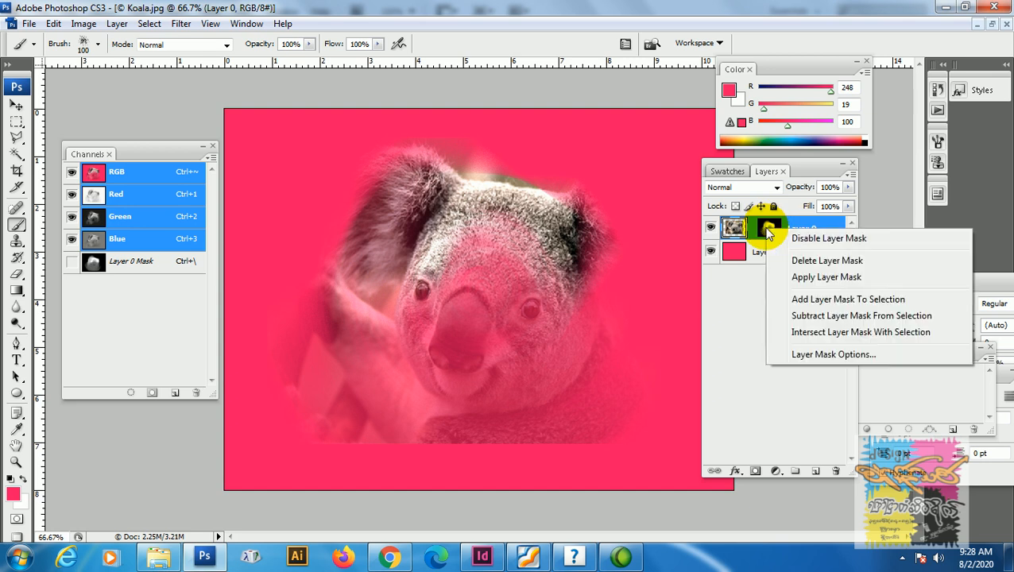
left_click(795, 278)
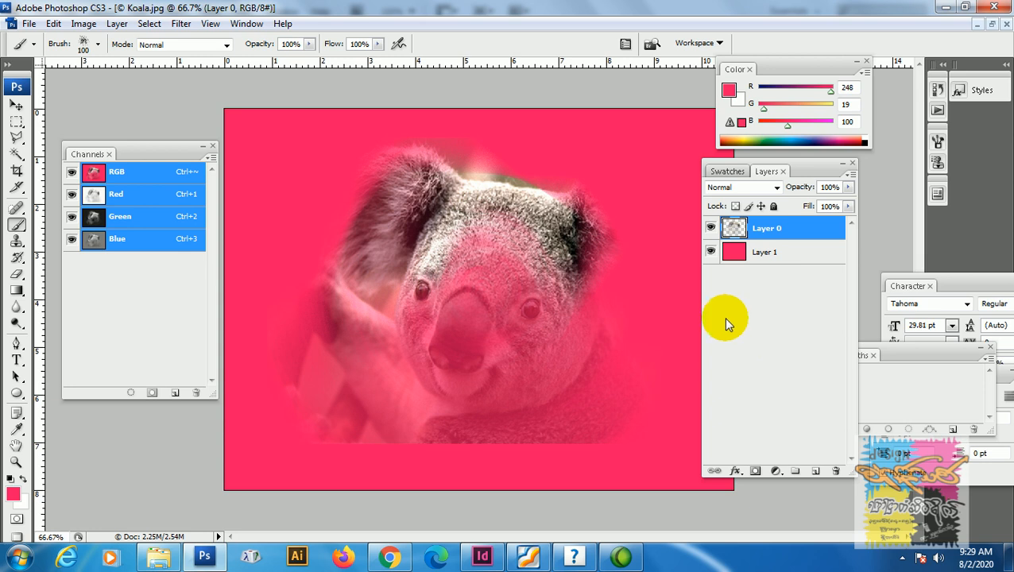
left_click_drag(450, 292, 470, 267)
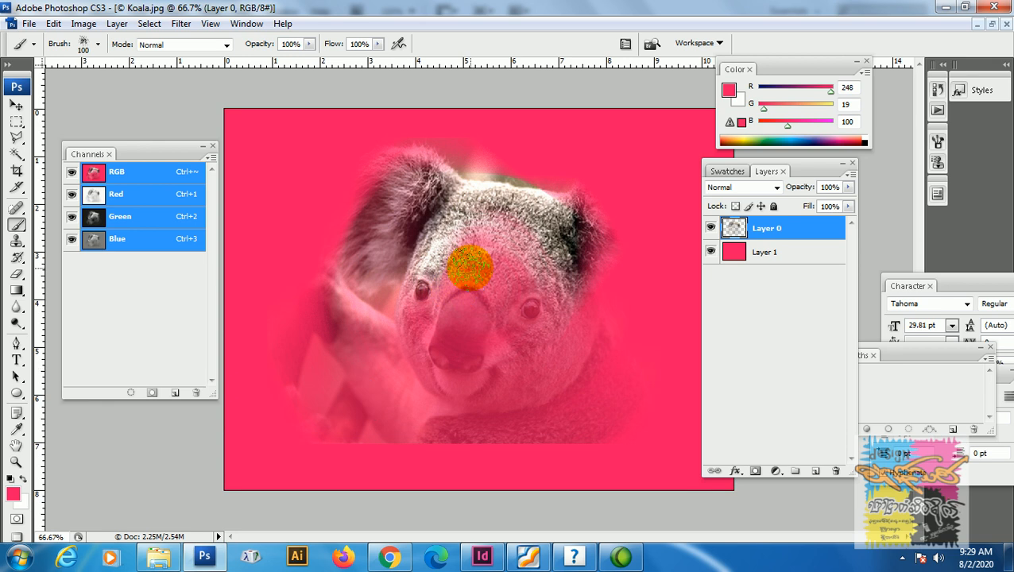
Review the Quick Mask and Layer Mask topic list in Untitled-1 with all panels hidden.
key("ctrl+Tab")
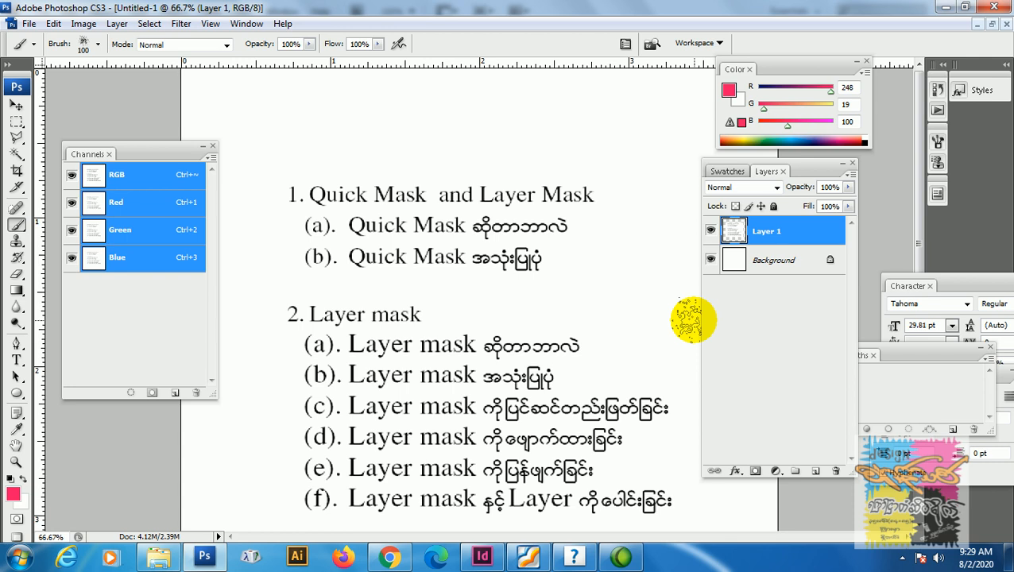
key("Tab")
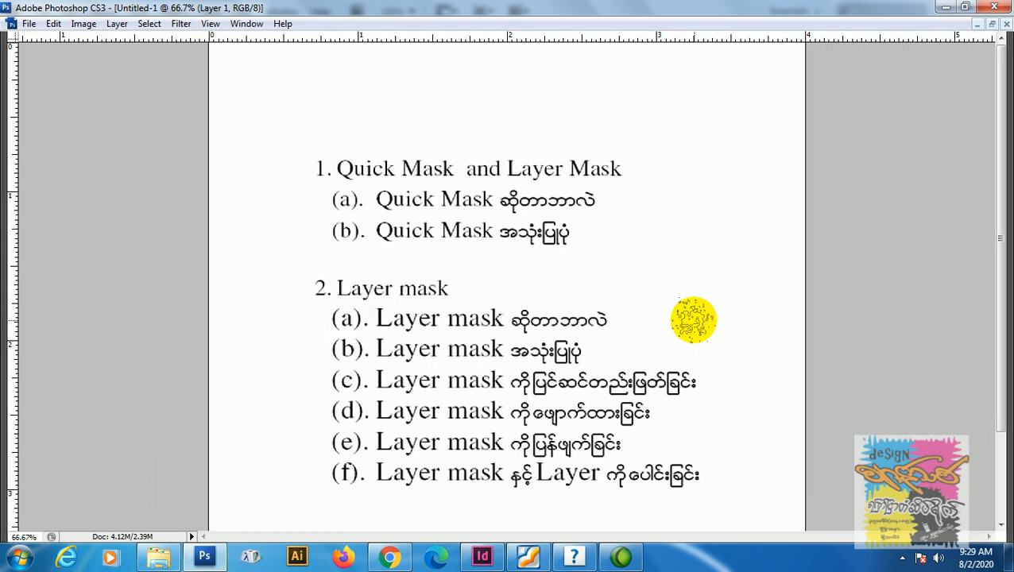
left_click_drag(777, 334, 771, 269)
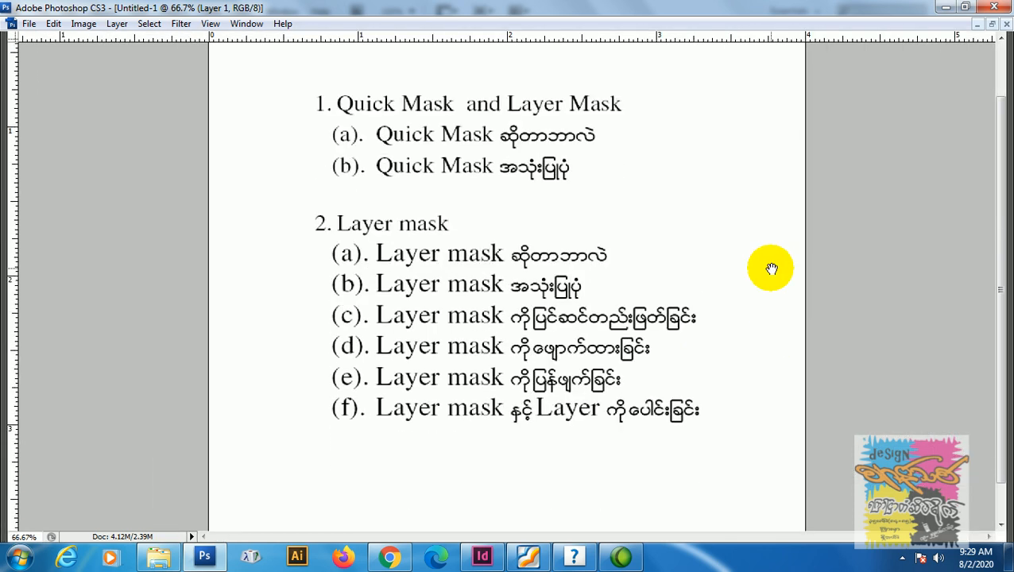